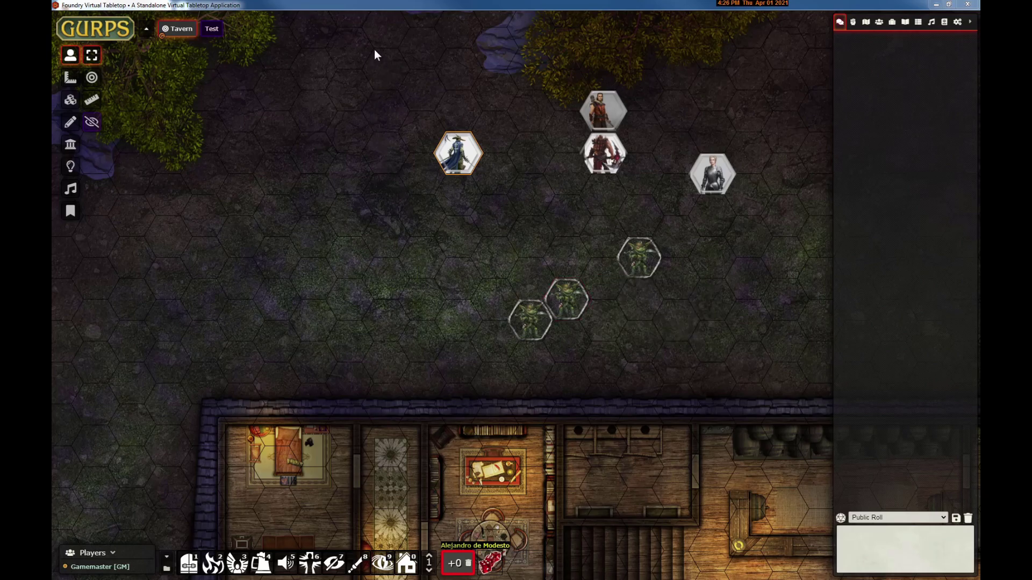
Select all character and goblin tokens on the map and add them to the combat encounter.
drag(369, 46, 753, 381)
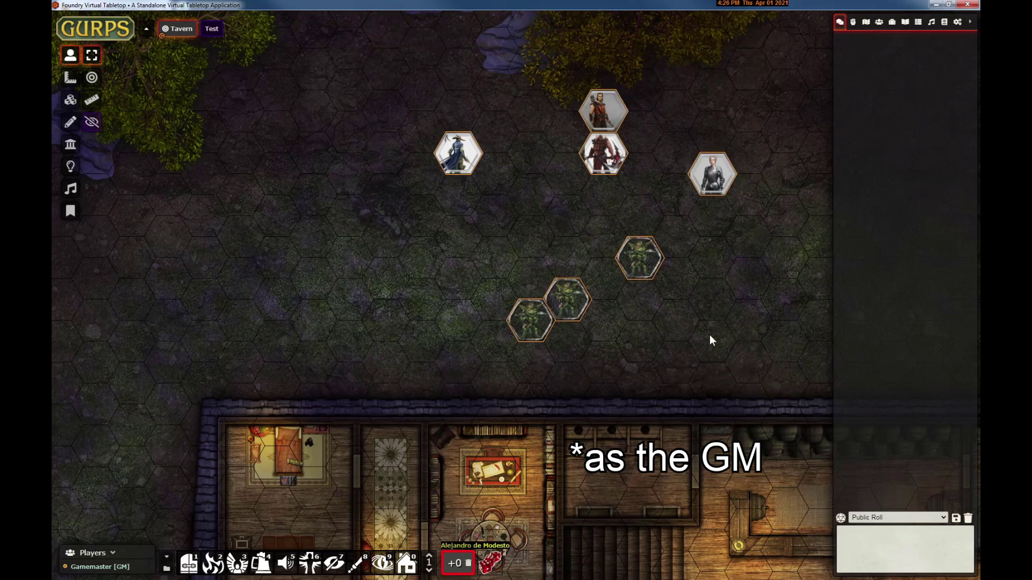
right_click(575, 299)
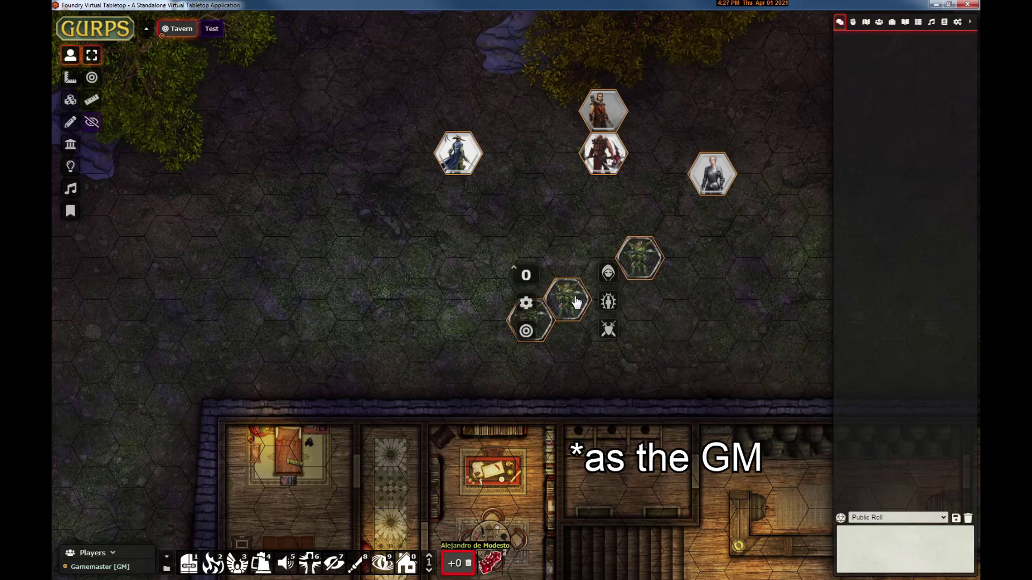
click(609, 329)
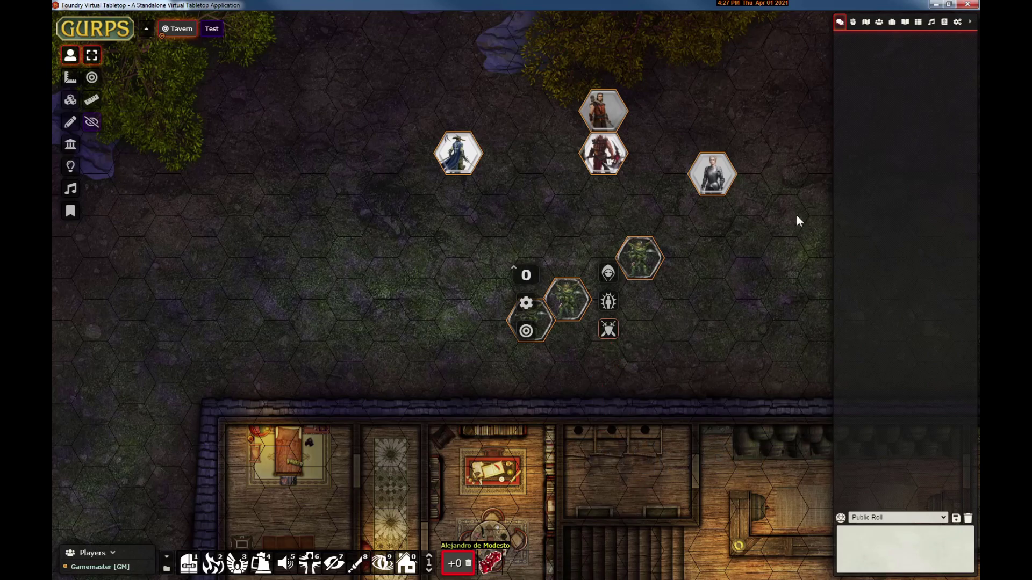
click(782, 234)
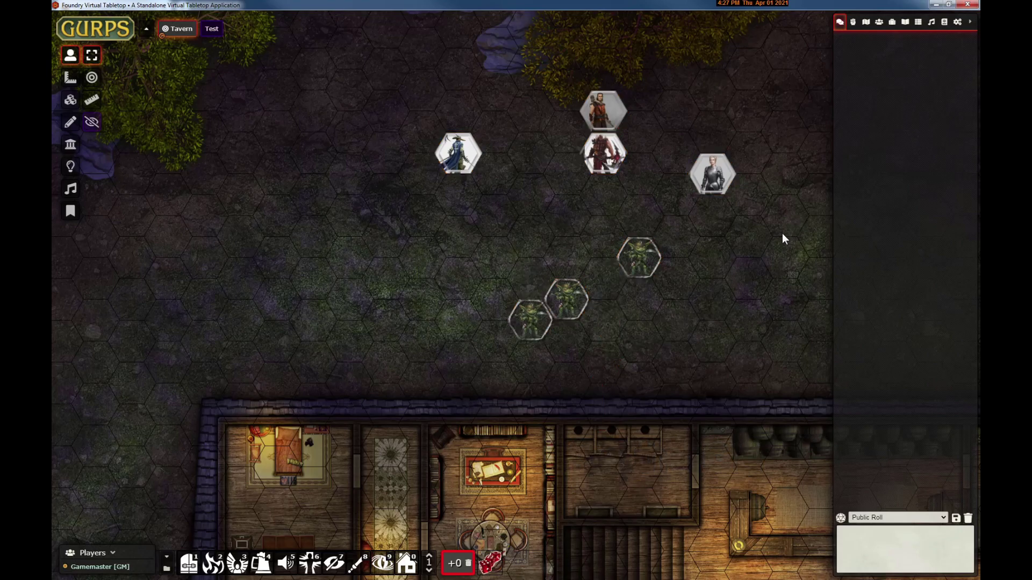
Pop out the combat tracker into its own movable window and roll initiative for all combatants.
click(854, 23)
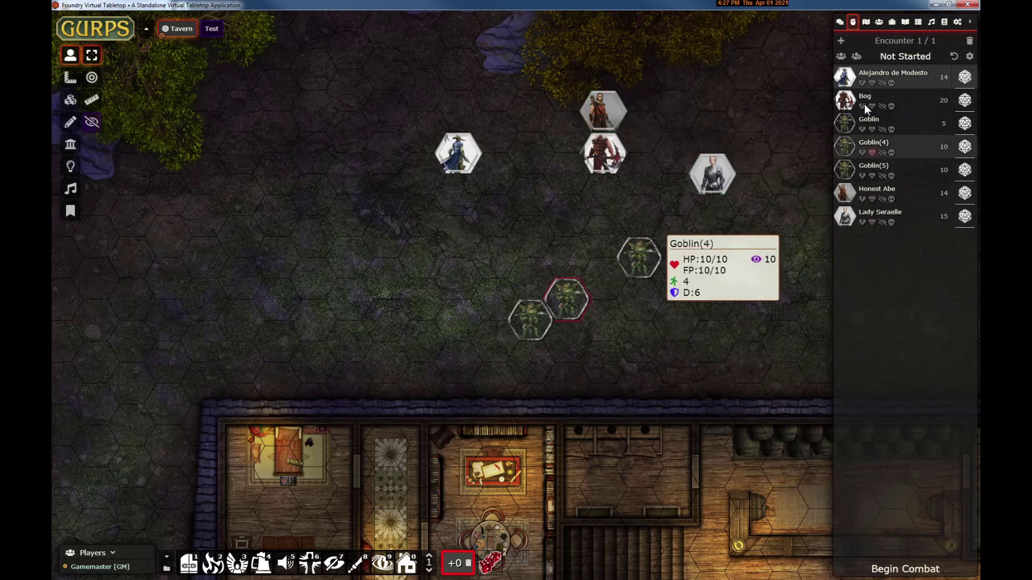
right_click(854, 24)
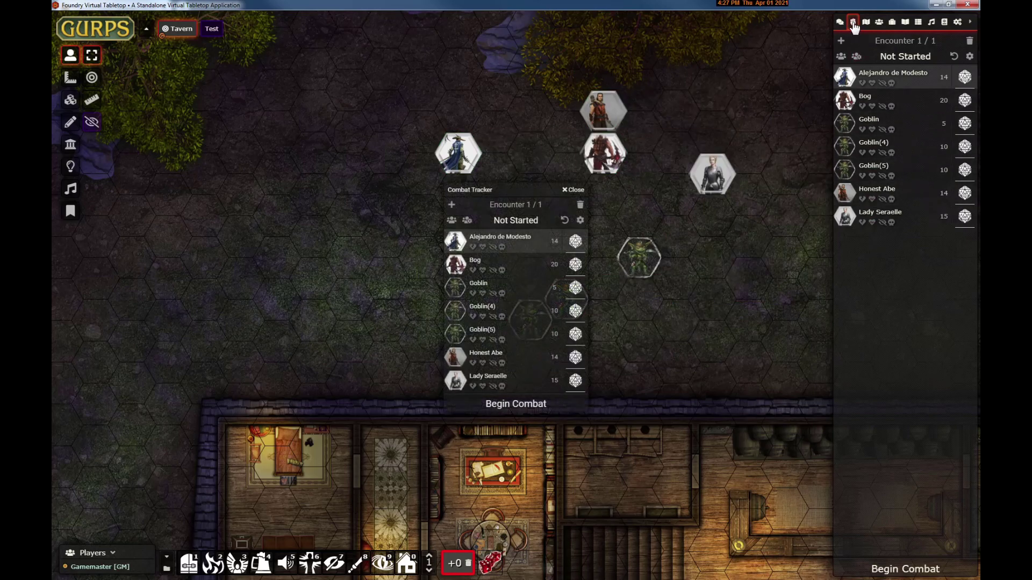
drag(520, 185, 131, 240)
click(840, 22)
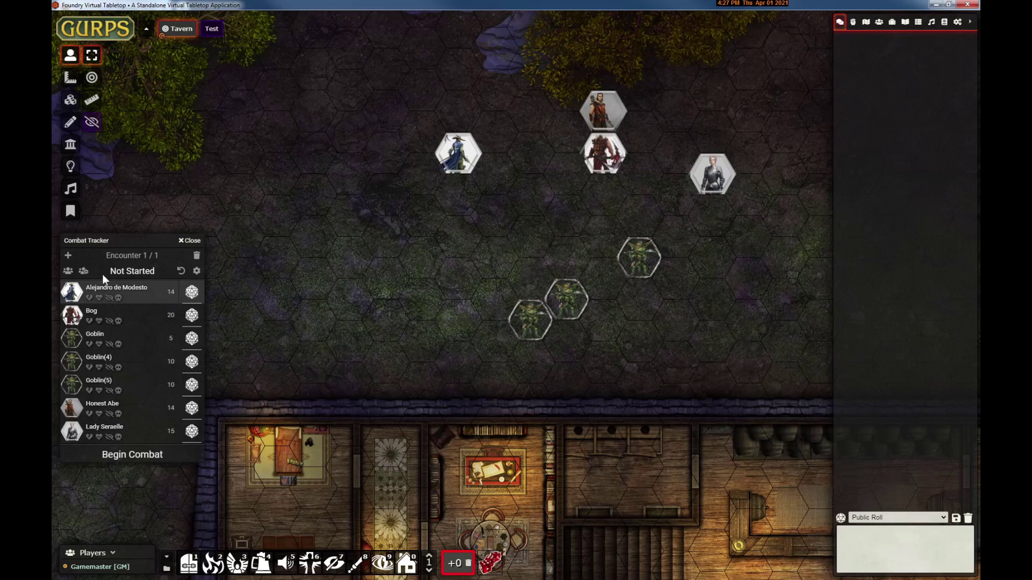
click(68, 278)
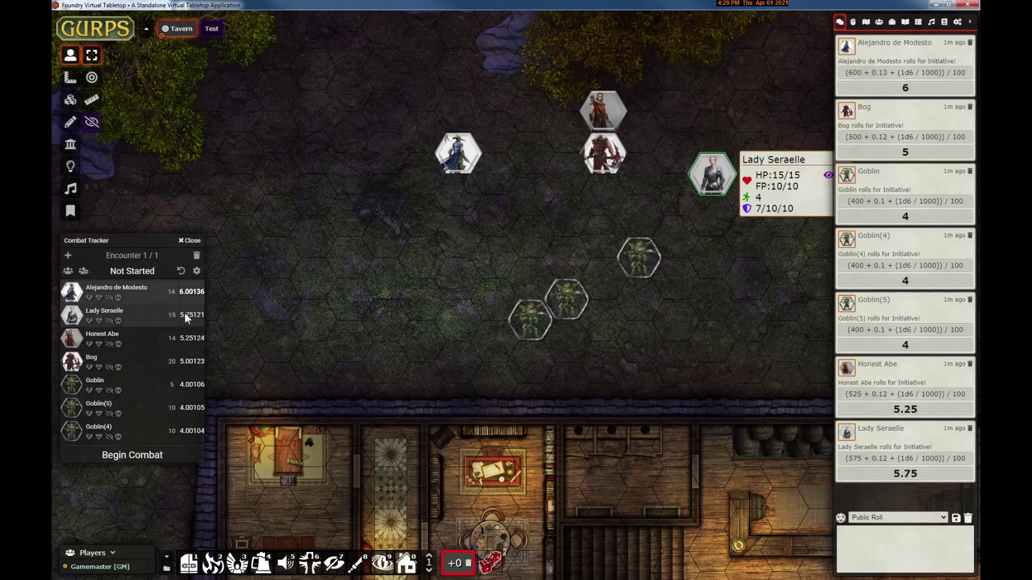
Raise Lady Seraelle's initiative value to 6.75121 by updating her combatant entry.
right_click(185, 312)
click(99, 334)
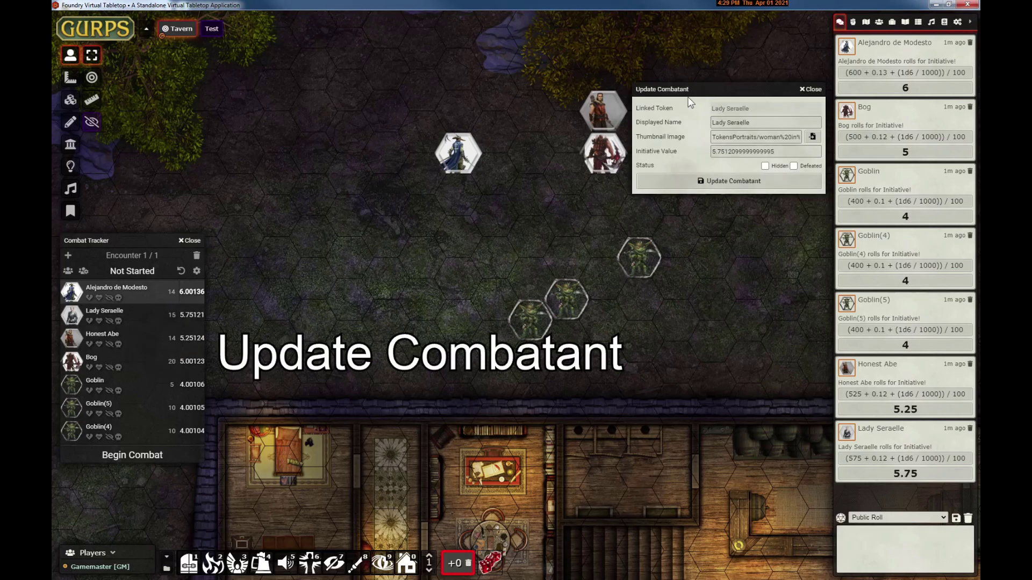
click(707, 151)
text(6)
key(Return)
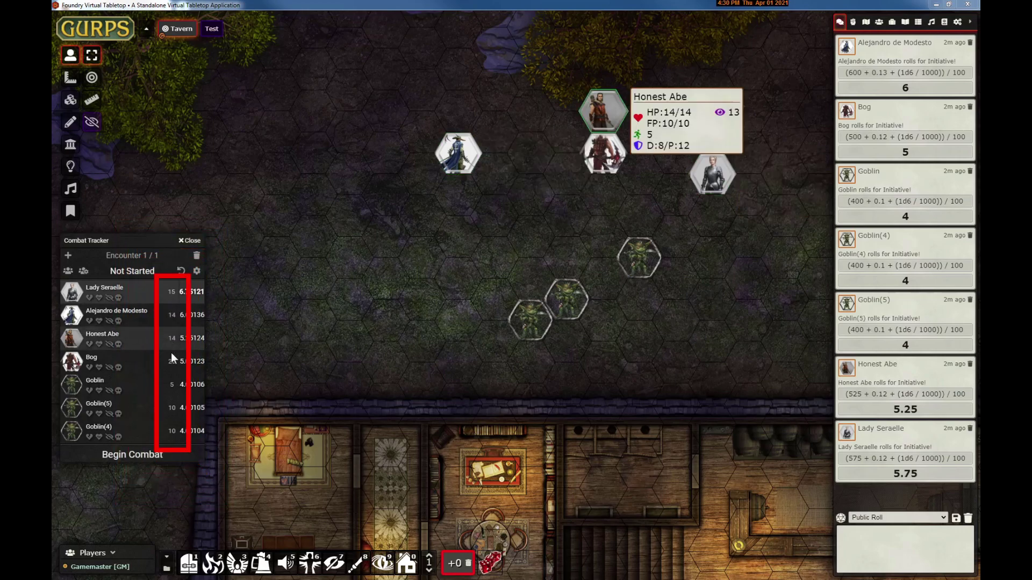
Save the combat tracker settings with HP.value as the tracked resource, and advance round 1 to Bog's turn.
click(197, 276)
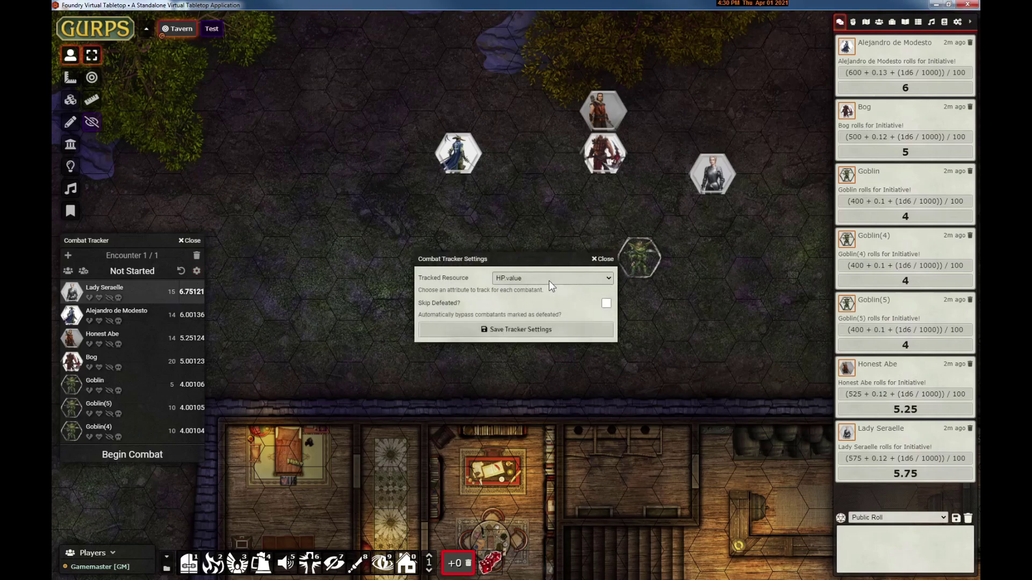
click(516, 330)
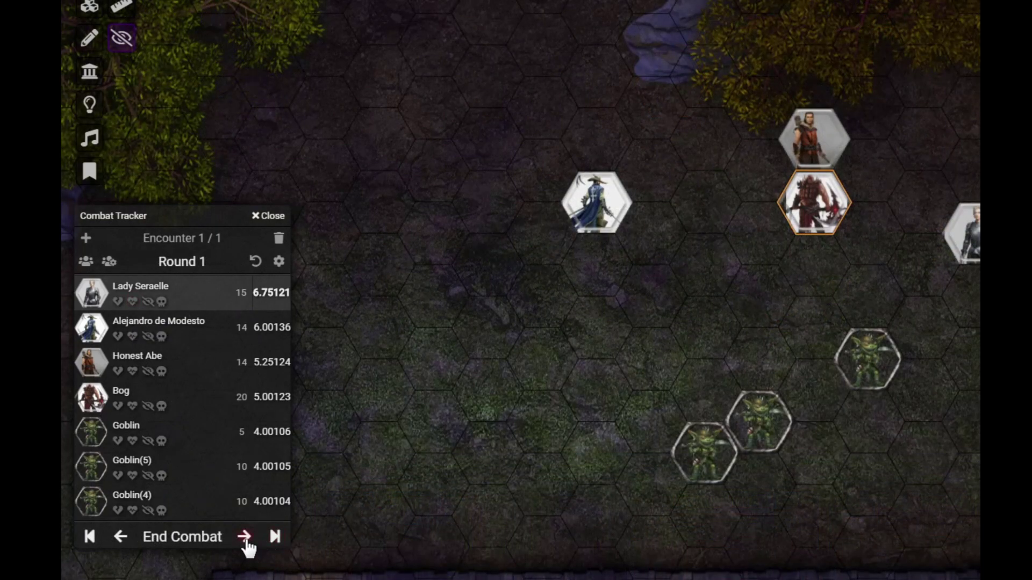
click(245, 539)
click(245, 539)
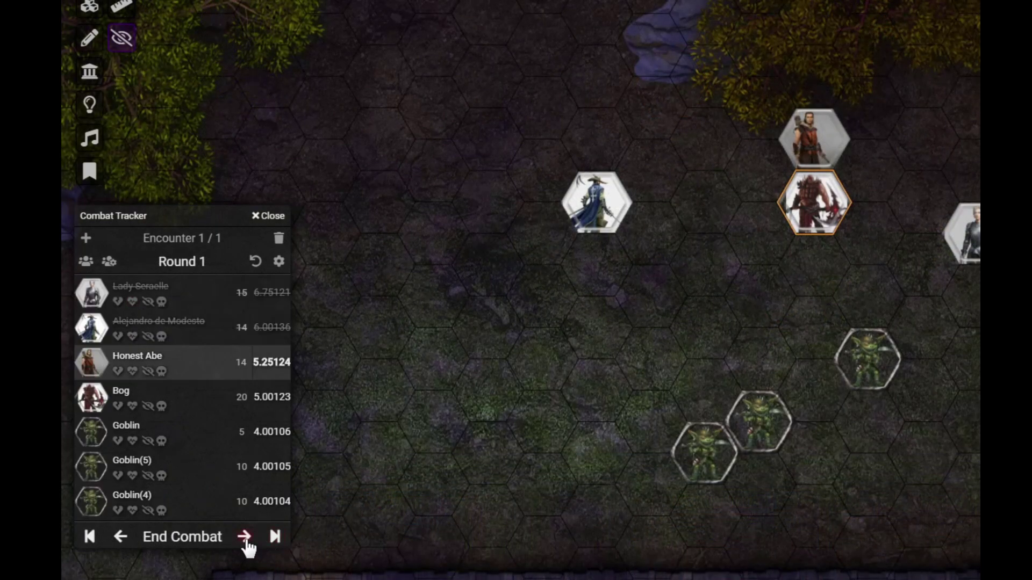
click(245, 539)
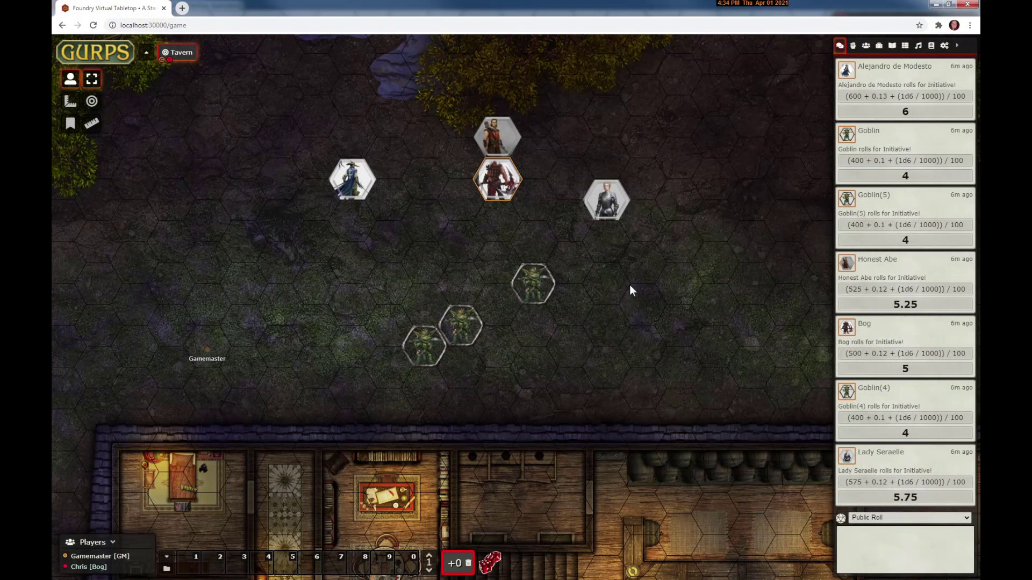
In the player's browser session, move Bog next to the nearest goblin and roll his 2 Handed Great Axe attack from his sheet.
mouse_move(504, 188)
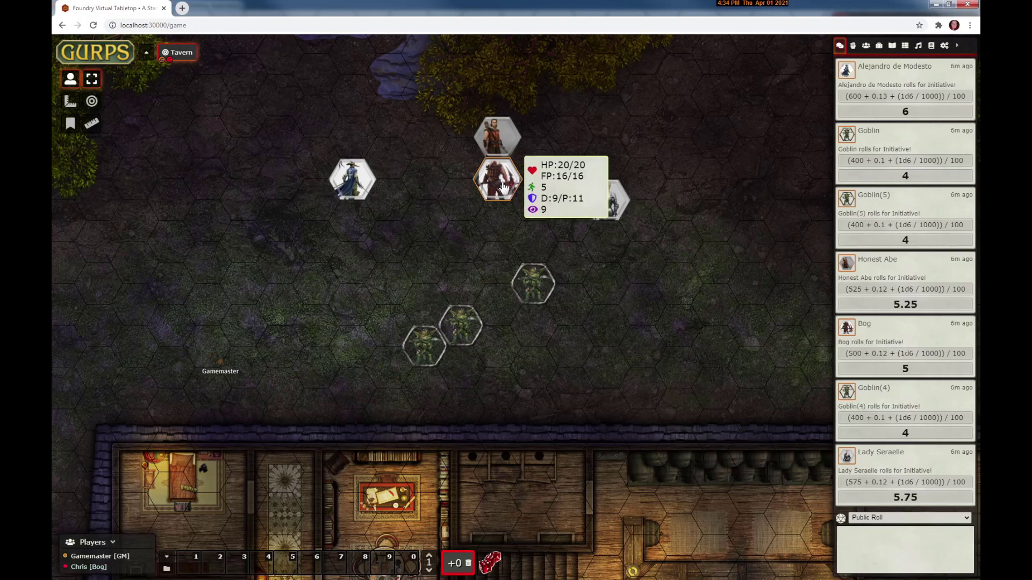
drag(504, 188, 538, 246)
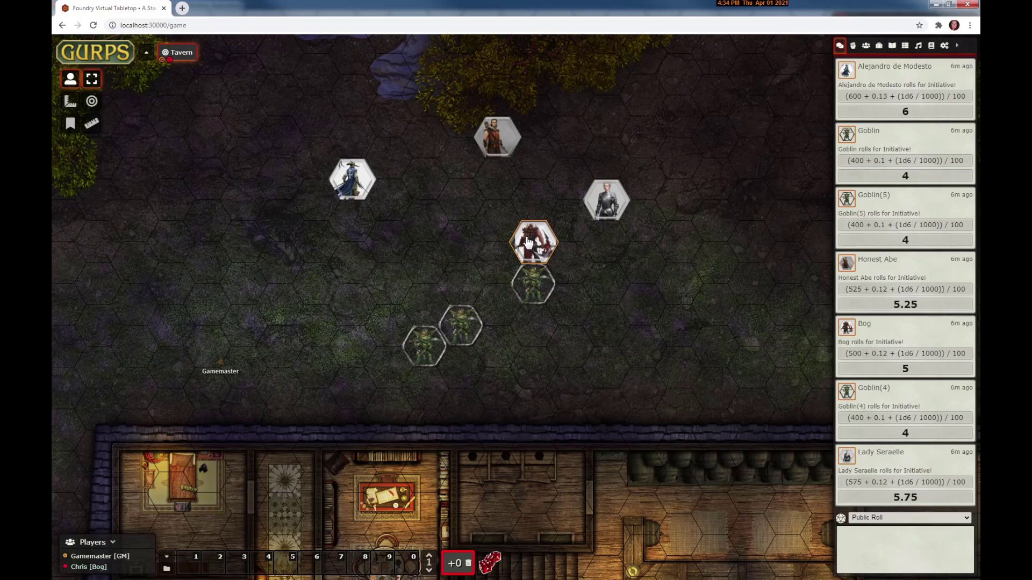
double_click(534, 241)
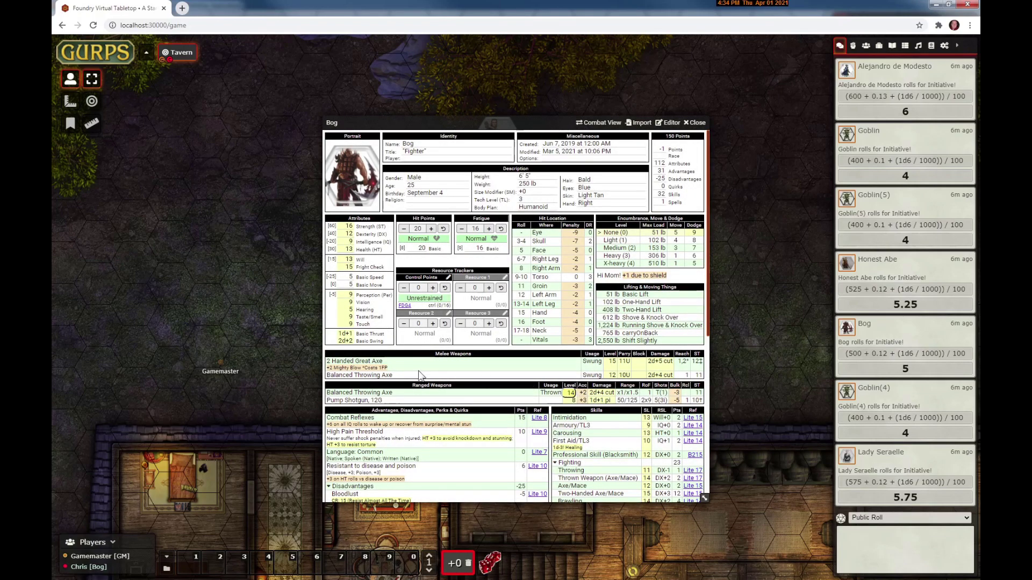
click(611, 365)
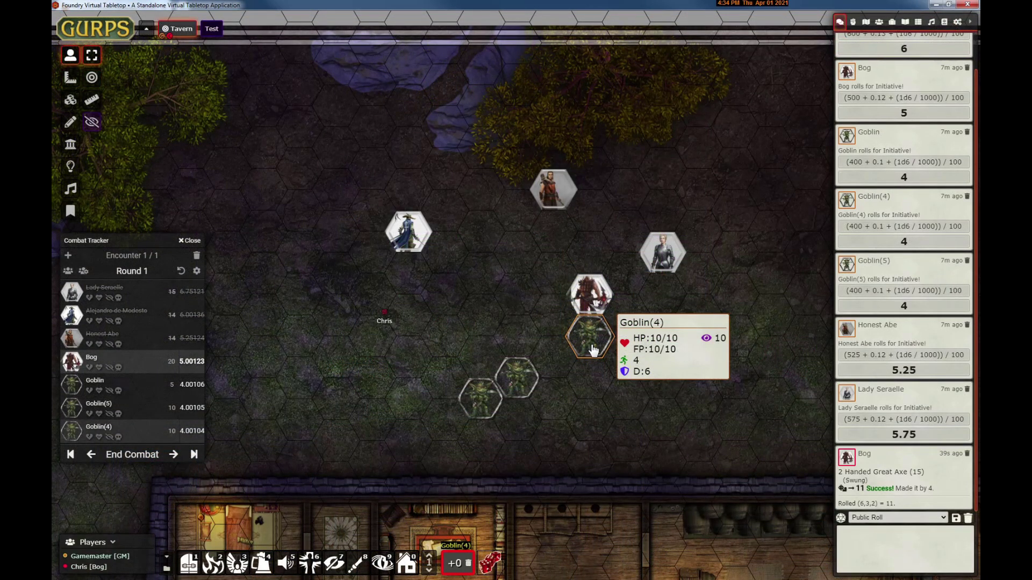
In the Gamemaster's Foundry session, roll Goblin(4)'s unencumbered Dodge from its character sheet.
double_click(593, 350)
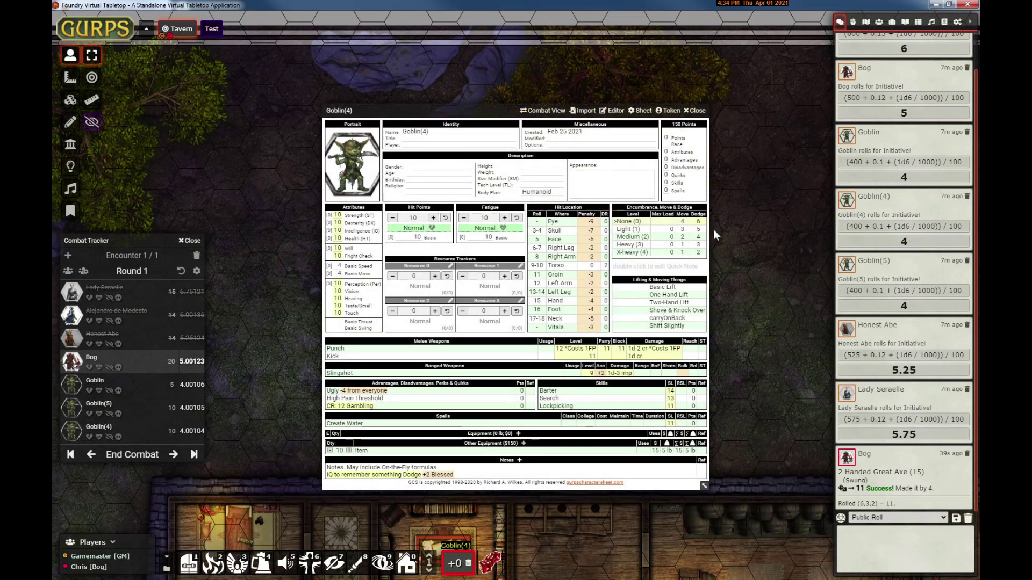
click(698, 222)
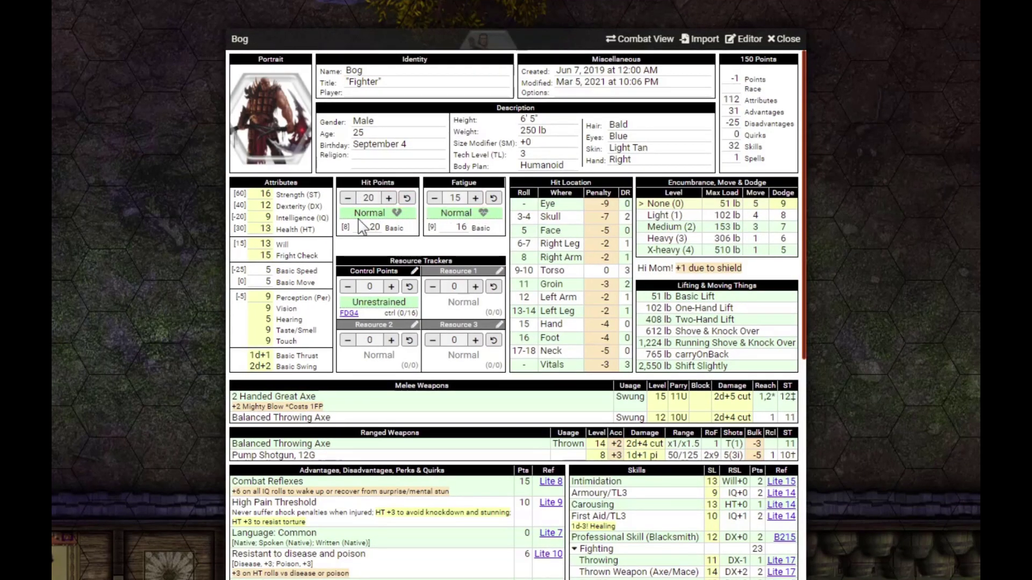
Try out lowering, raising, entering and resetting Bog's Hit Points on his character sheet, including a reduction to 15, and return them to 20.
click(349, 199)
click(389, 198)
click(368, 197)
key(BackSpace)
key(BackSpace)
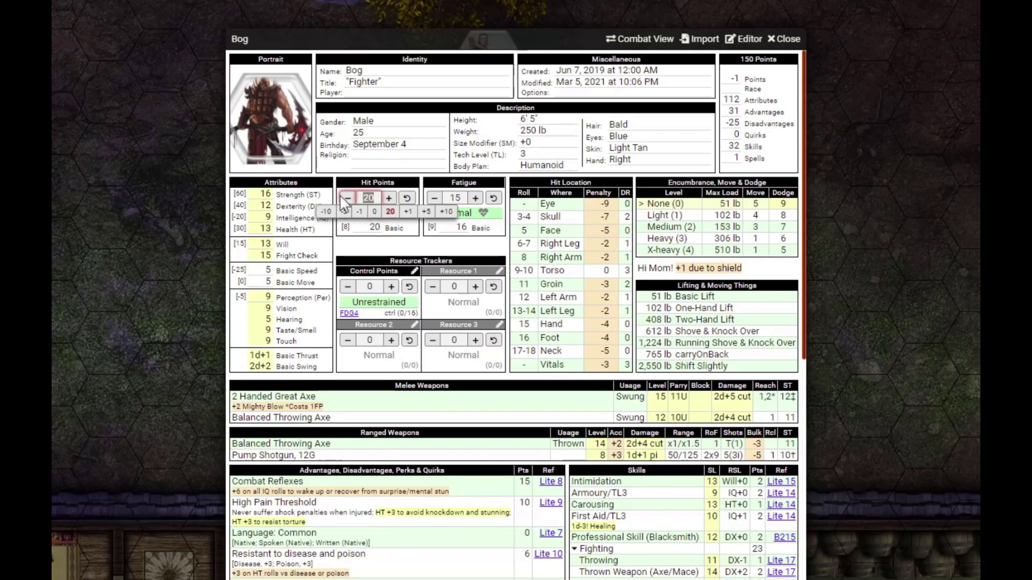
text(17)
key(BackSpace)
text(2)
click(388, 209)
click(408, 199)
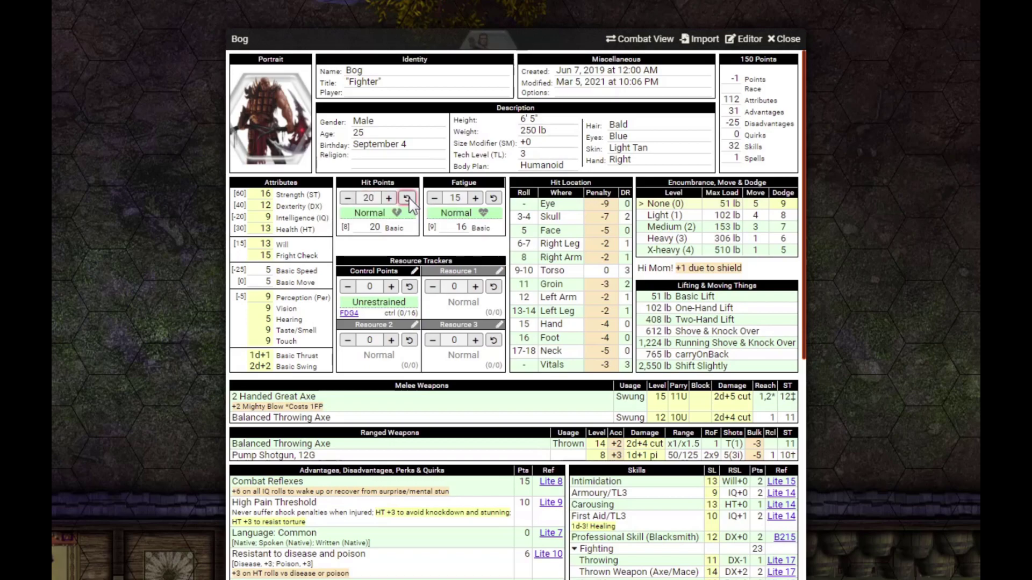
click(347, 198)
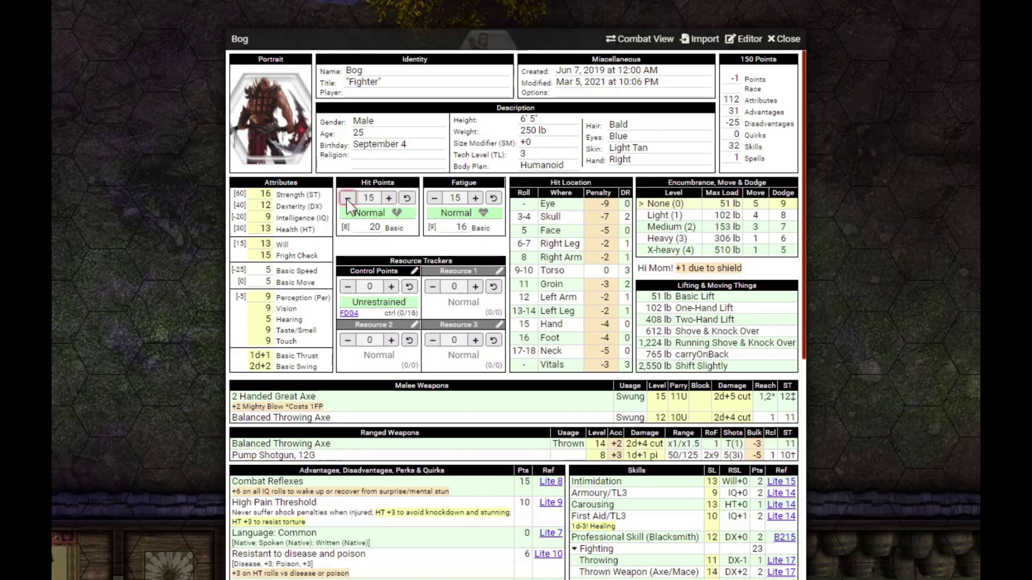
click(389, 198)
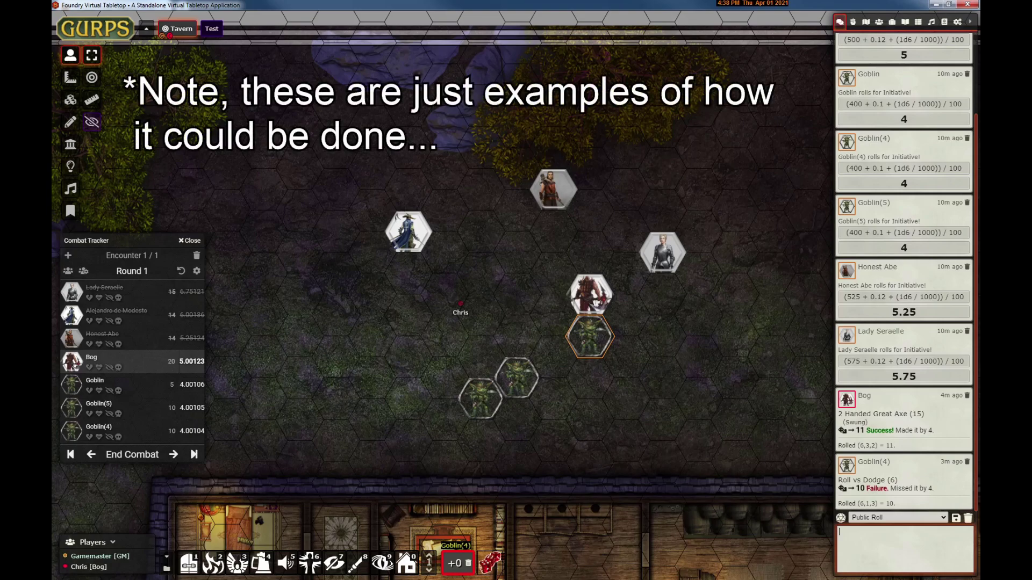
Roll dice in the chat with the commands /r 3d6 and /r 3d6-3.
text(/r 3d6)
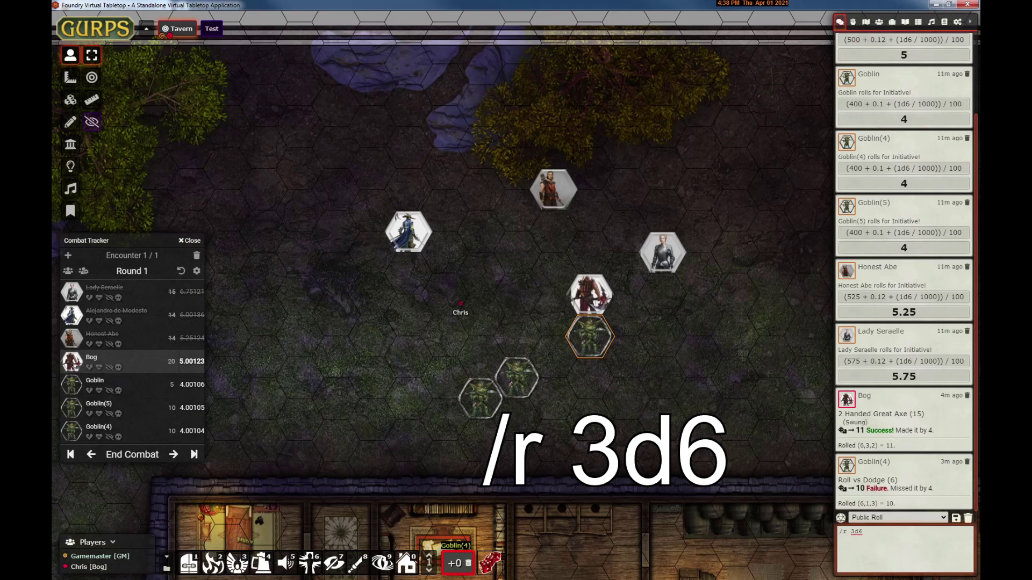
key(Return)
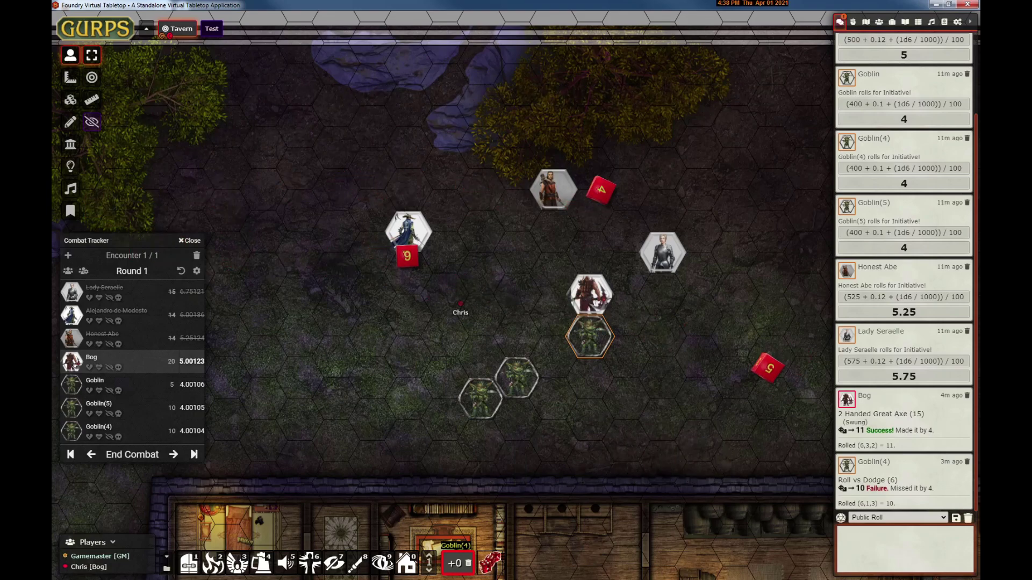
text(/r 3d6-3)
key(Return)
Examine the individual dice behind the 3d6 and 3d6 - 3 results in the chat log.
click(921, 430)
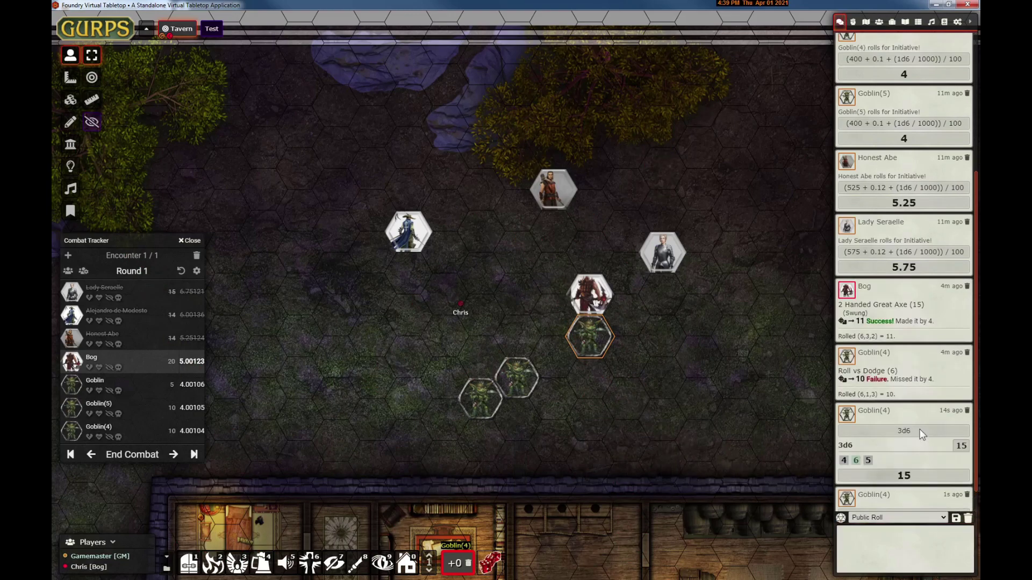
click(920, 430)
click(913, 483)
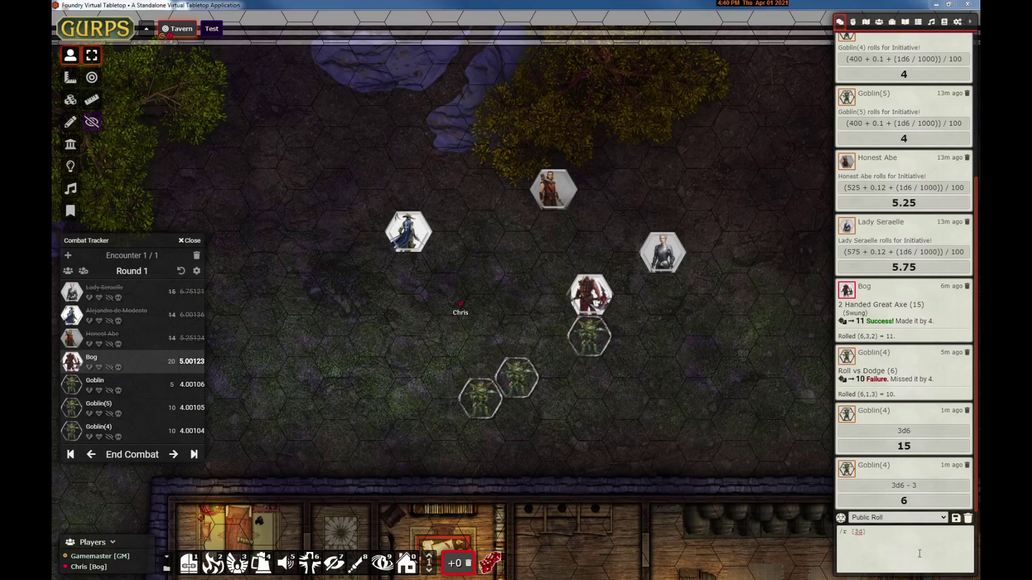
Roll in the chat with the GURPS-style commands /r [3d] and /r [3d-3].
click(901, 552)
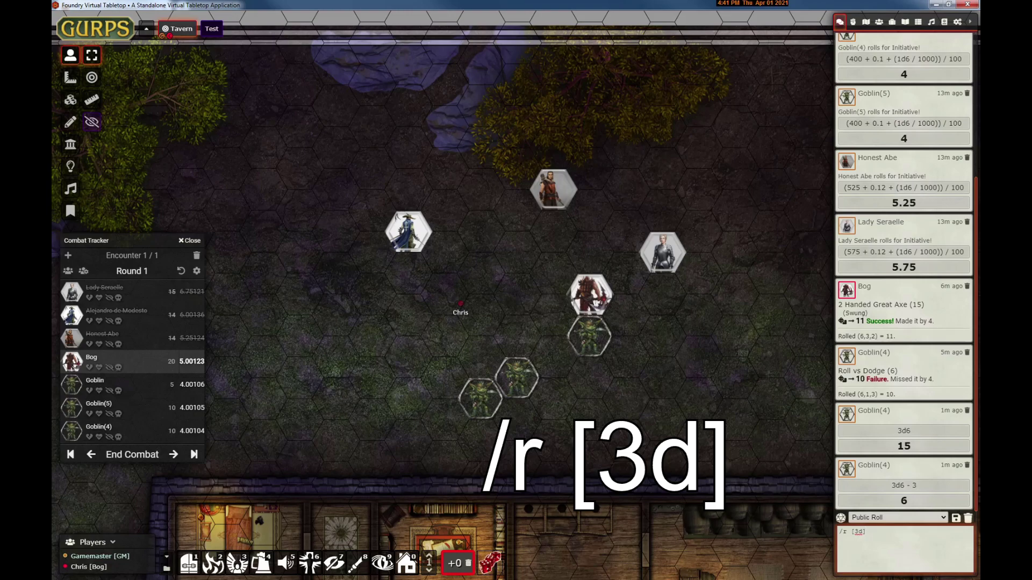
key(Return)
text(/r [3d-3])
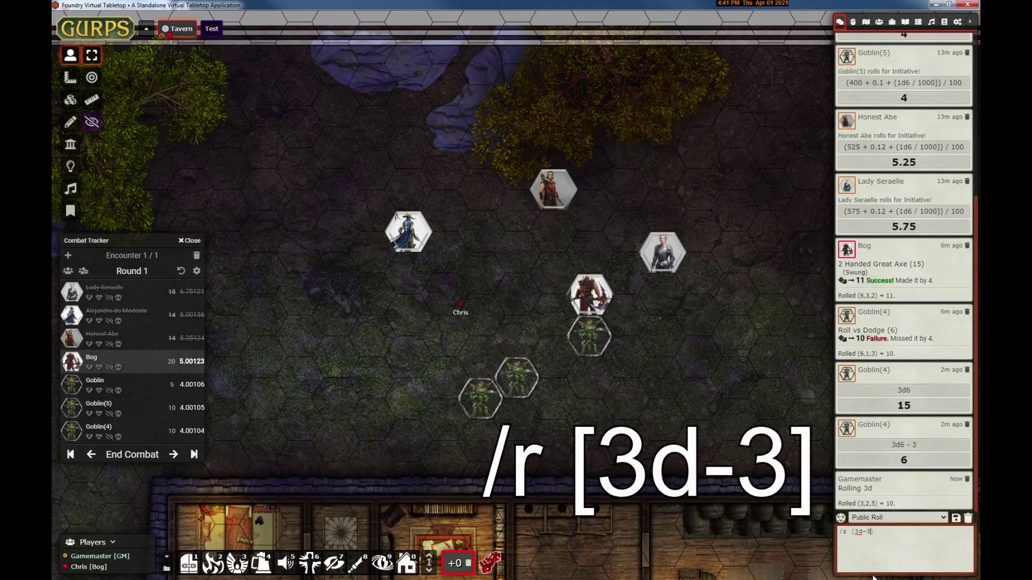
key(Return)
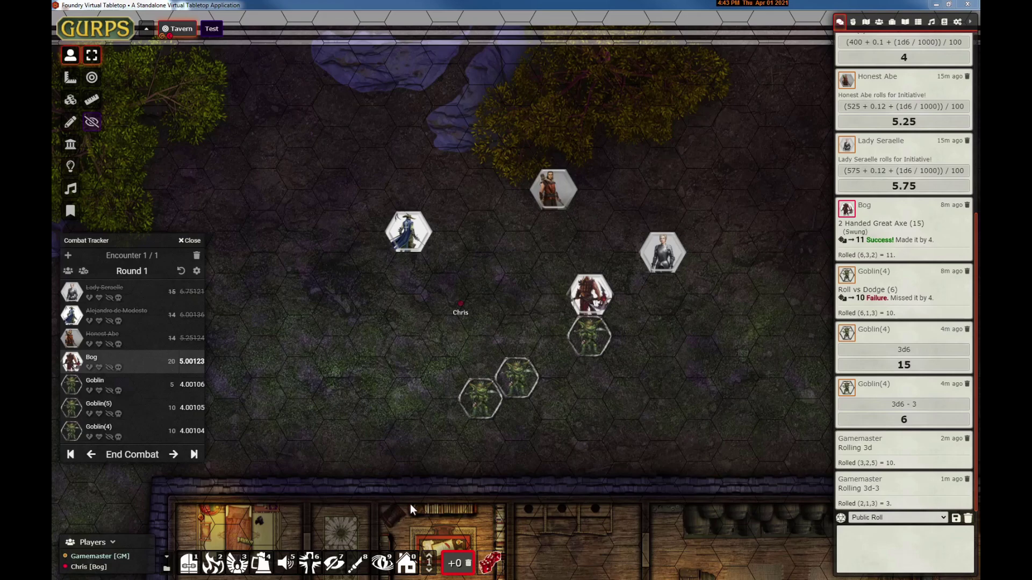
Make a 3d6 roll and a 1d6 roll using the on-screen red dice.
click(491, 565)
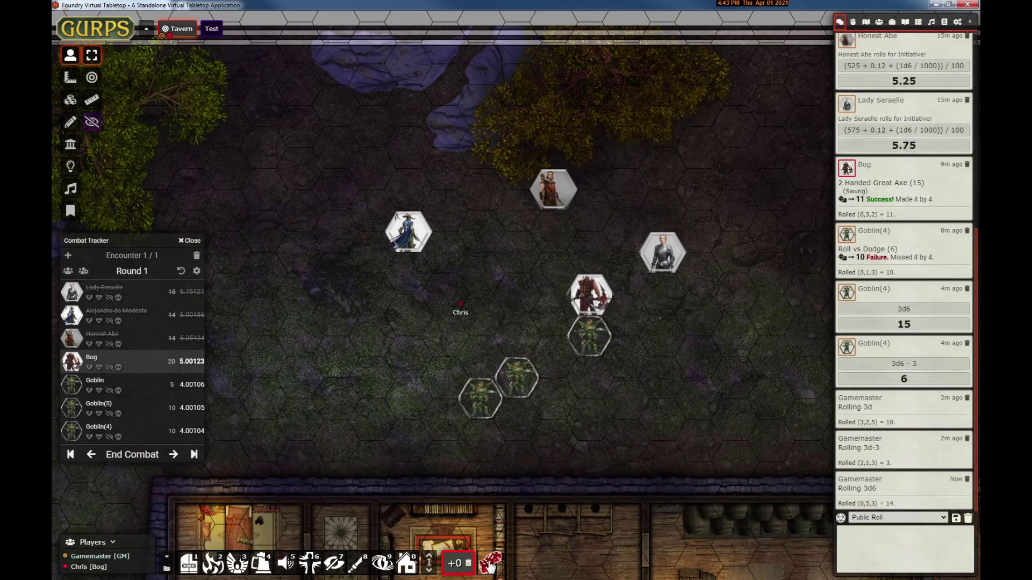
click(489, 564)
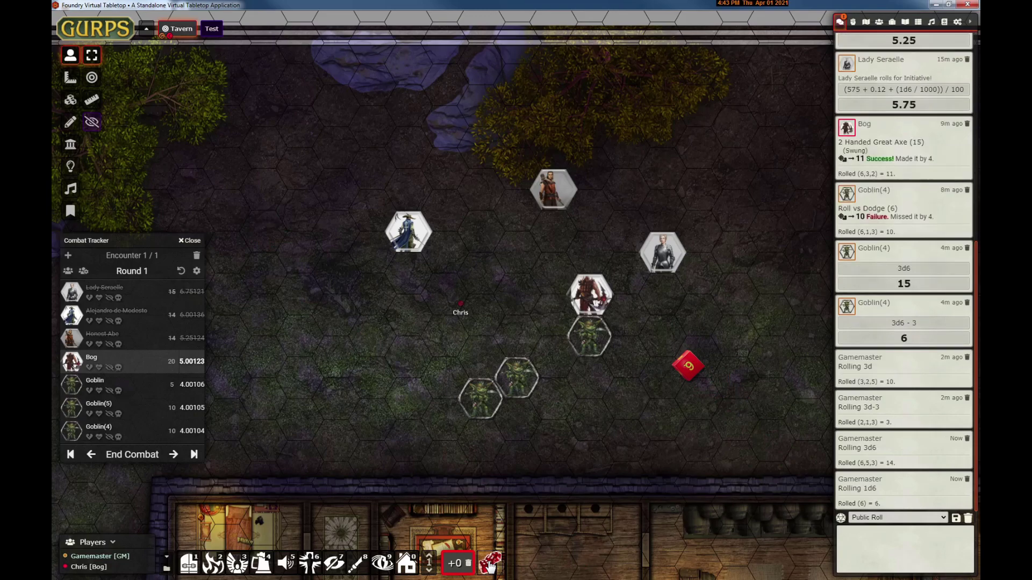
Roll cutting damage in the chat with /r [3d-3 cut] and pick up the resulting damage entry.
text(/r [3d-3 cut])
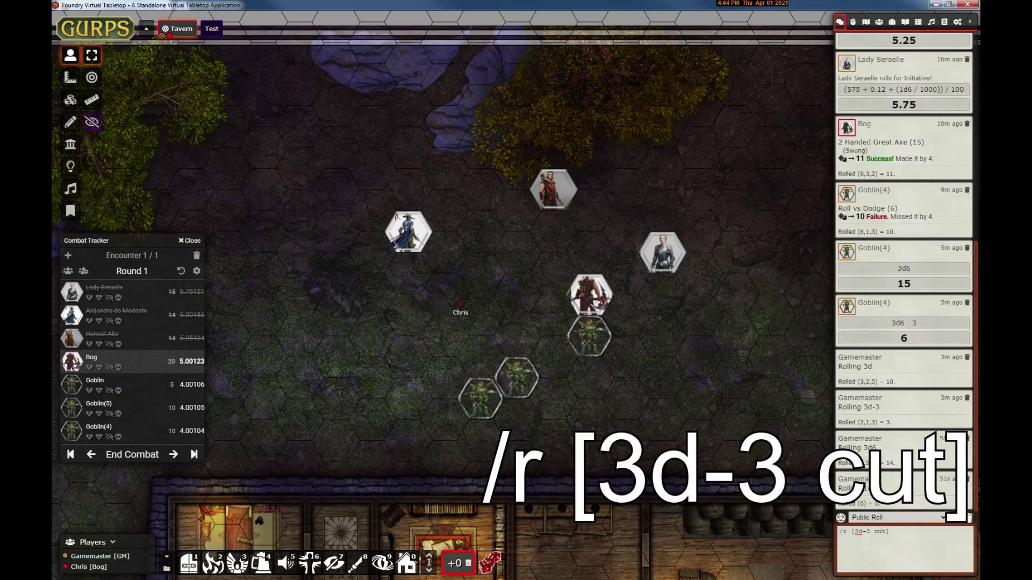
double_click(880, 532)
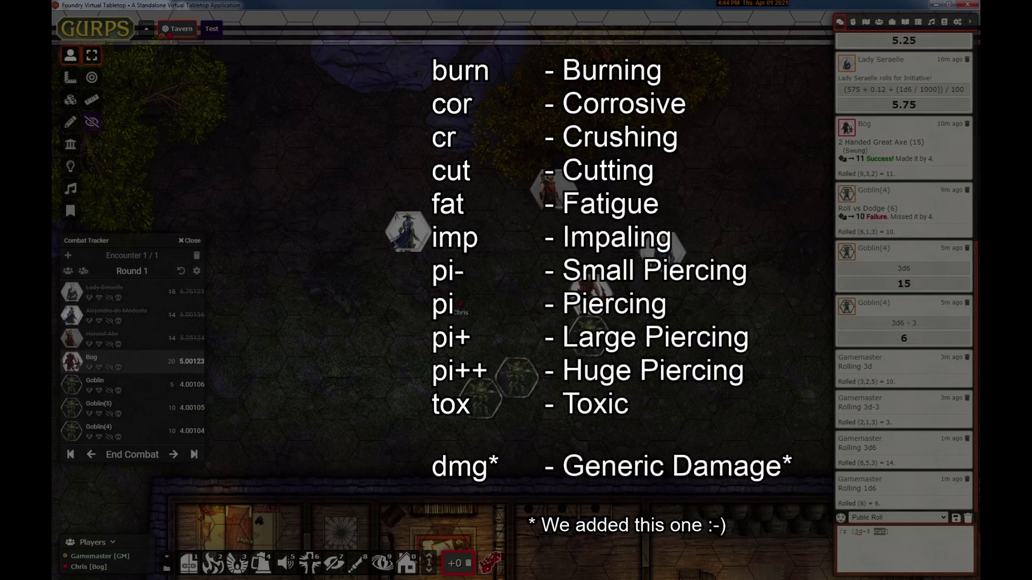
click(887, 532)
key(Return)
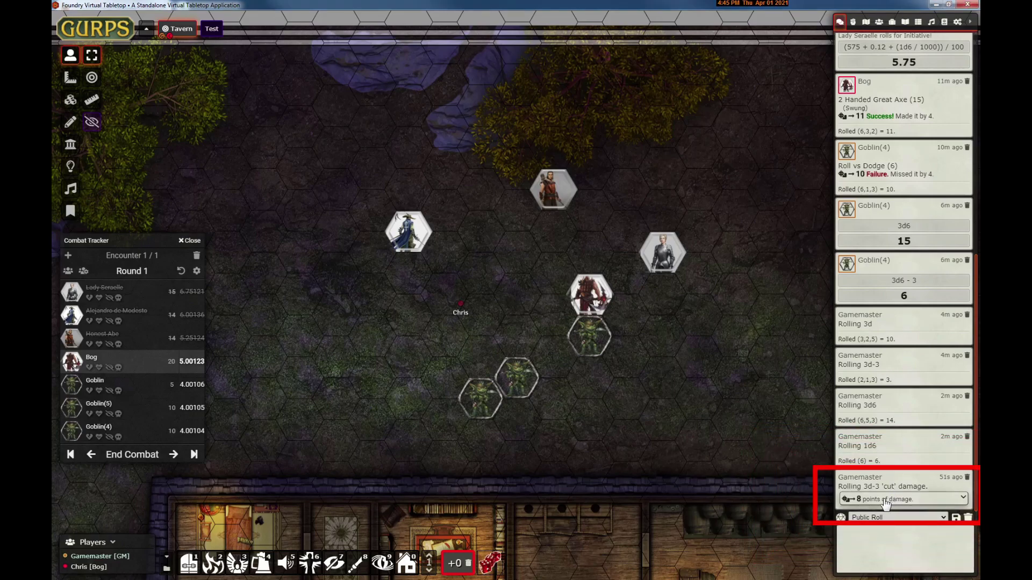
drag(886, 500, 753, 458)
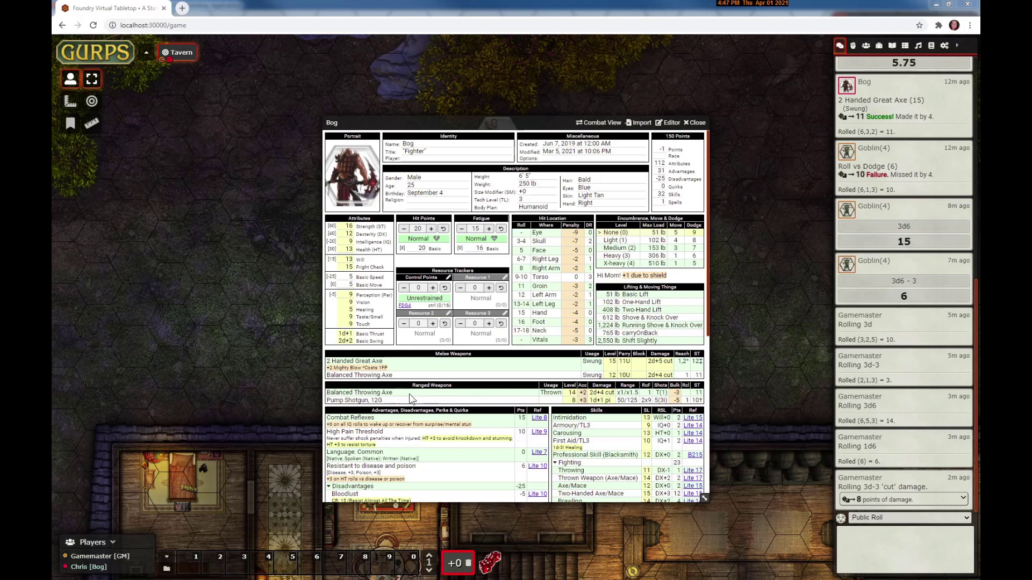
Examine the [+2 Mighty Blow *Costs 1FP] note in the weapon editor for Bog's 2 Handed Great Axe.
mouse_move(454, 573)
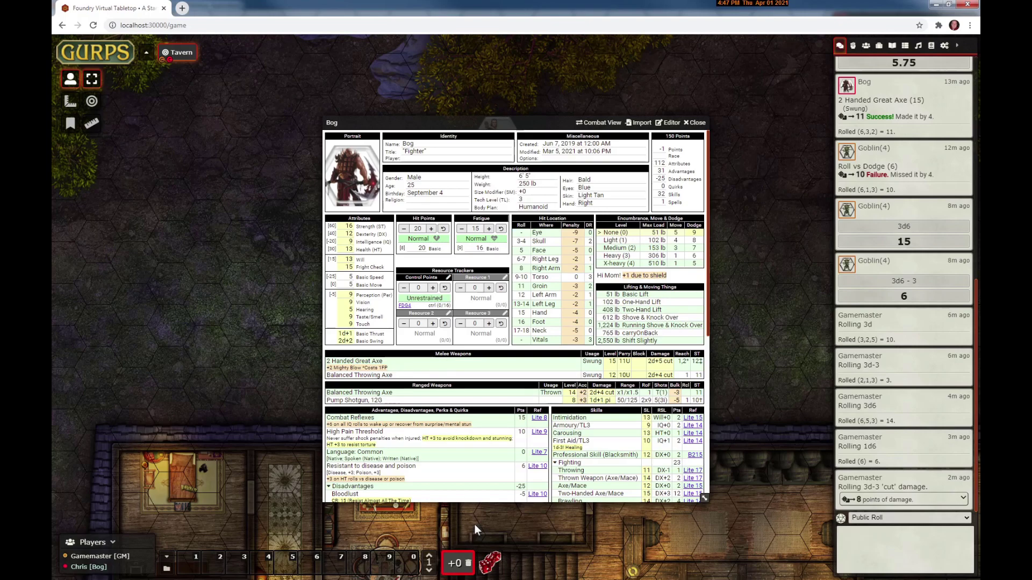
double_click(384, 373)
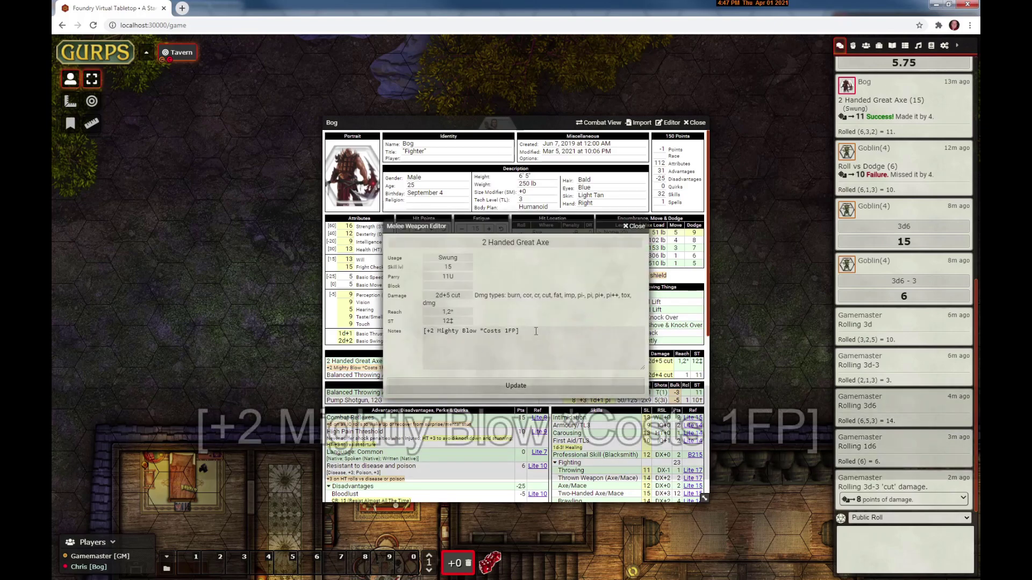
drag(519, 331, 390, 334)
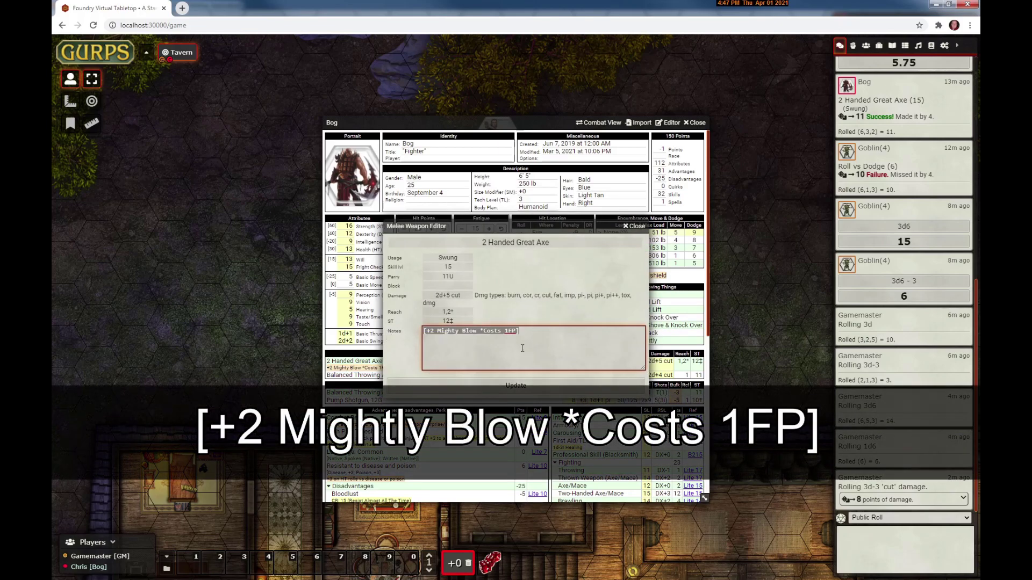
click(402, 385)
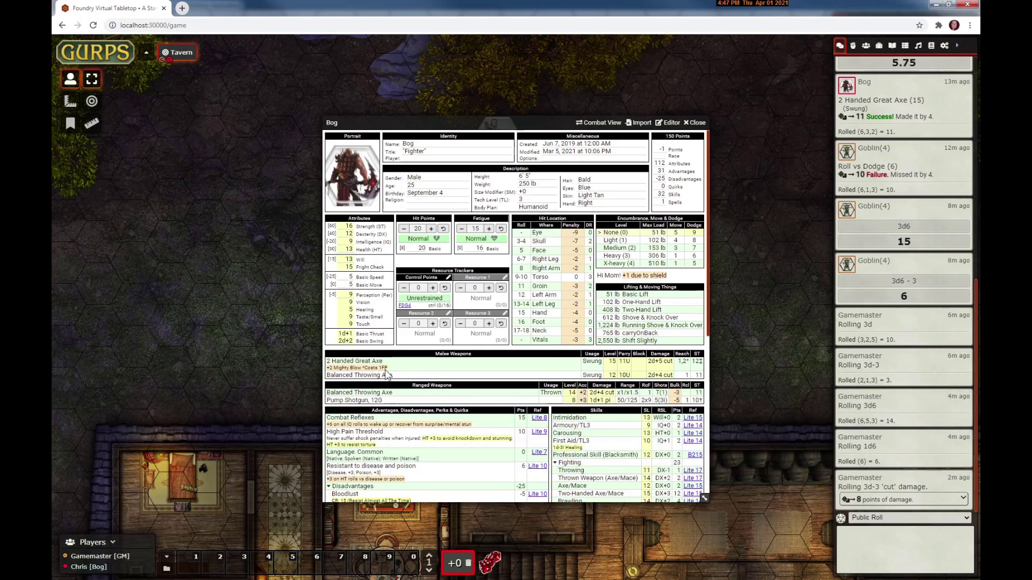
Apply the +2 Mighty Blow *Costs 1FP modifier and roll the 2d+5 cut damage of Bog's 2 Handed Great Axe.
click(375, 370)
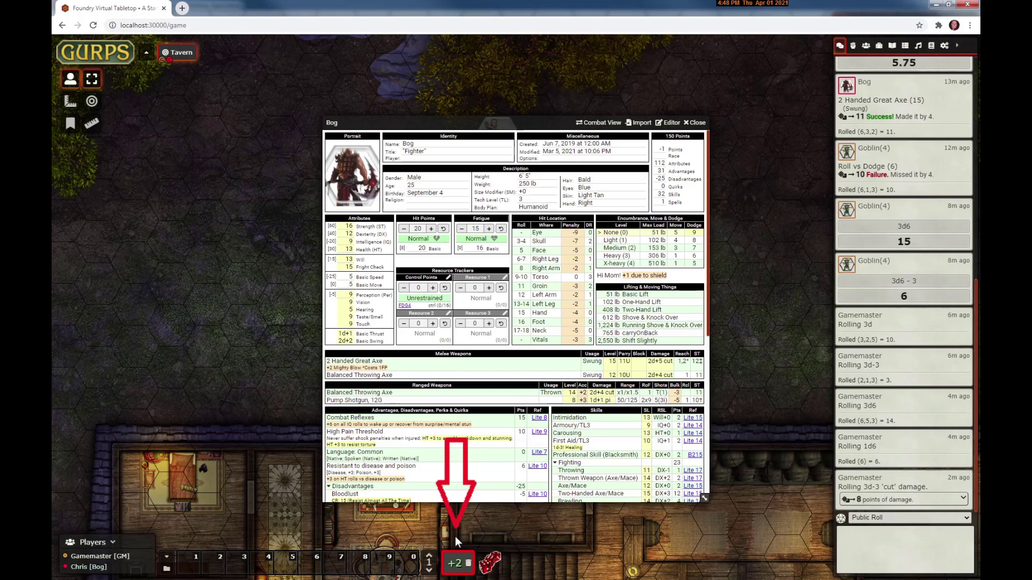
click(658, 366)
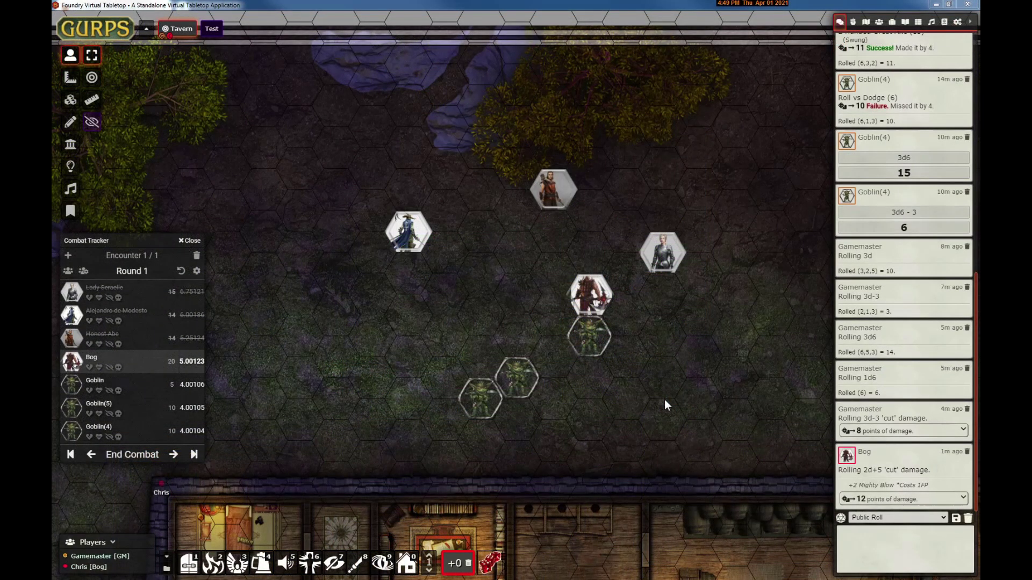
Open Goblin(4)'s character sheet and carry Bog's 2d+5 cut damage result over it to Goblin(4)'s combat tracker entry.
double_click(591, 334)
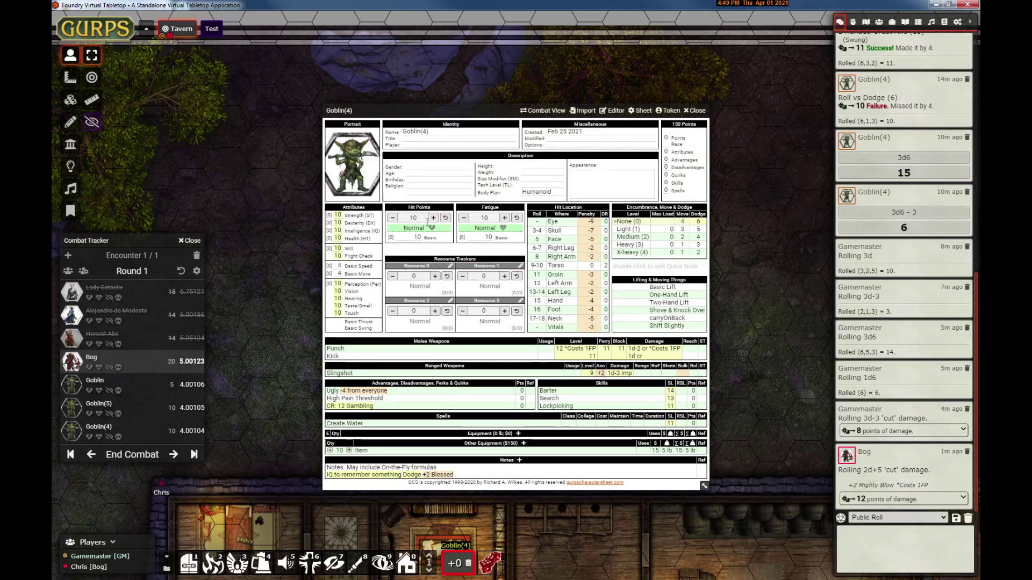
drag(860, 499, 425, 185)
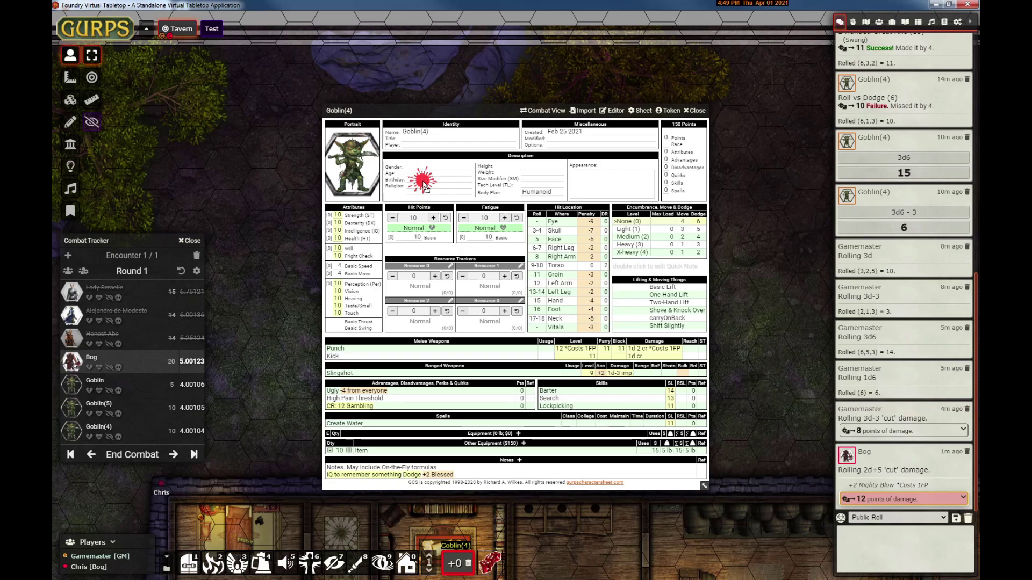
drag(425, 187, 425, 189)
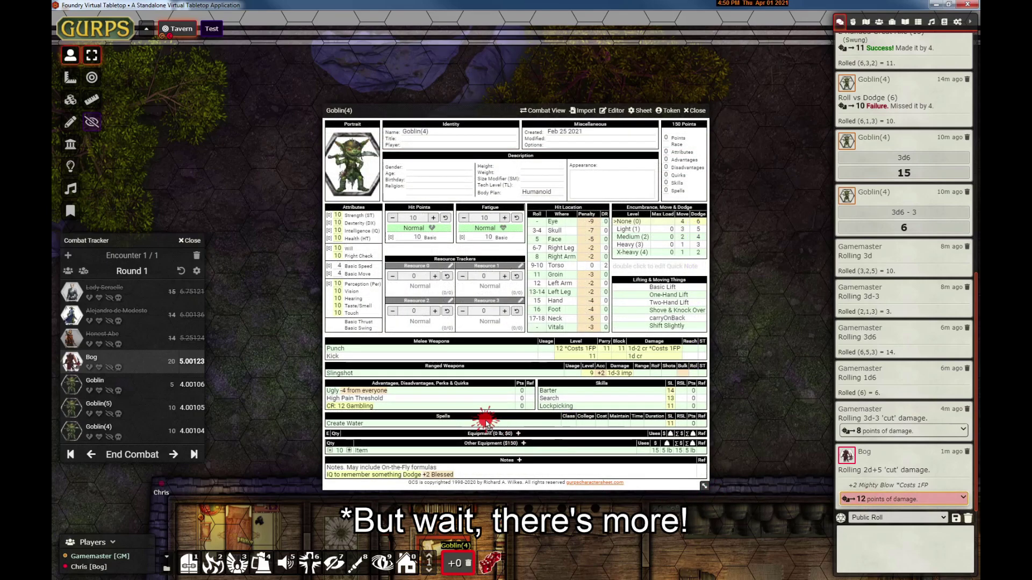
drag(483, 421, 100, 431)
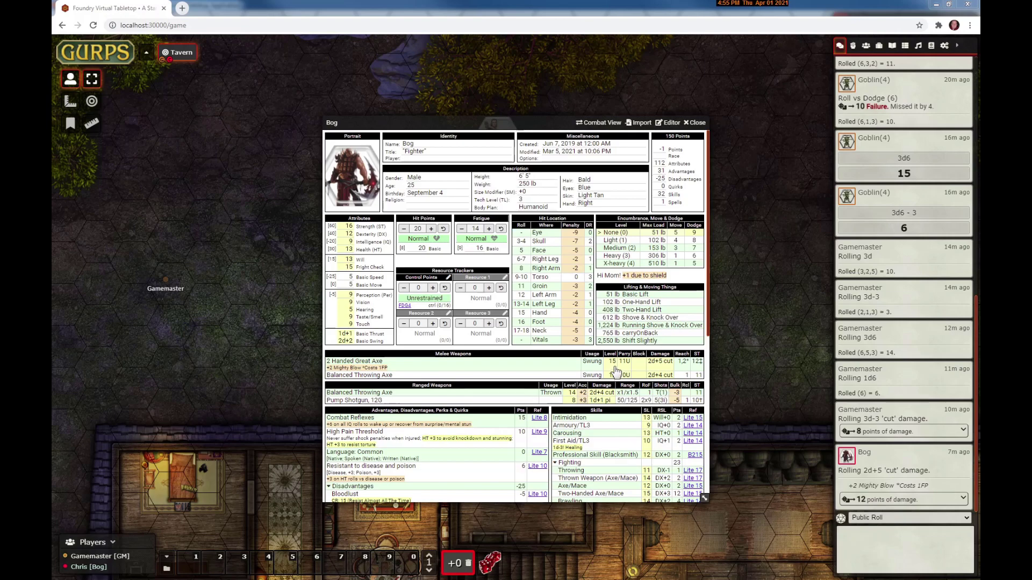
Add Bog's 2 Handed Great Axe attack, +2 Mighty Blow and 2d+5 cut damage to macro slots 1 to 3, closing the sheet.
drag(612, 366, 187, 566)
drag(355, 368, 215, 567)
drag(659, 361, 240, 563)
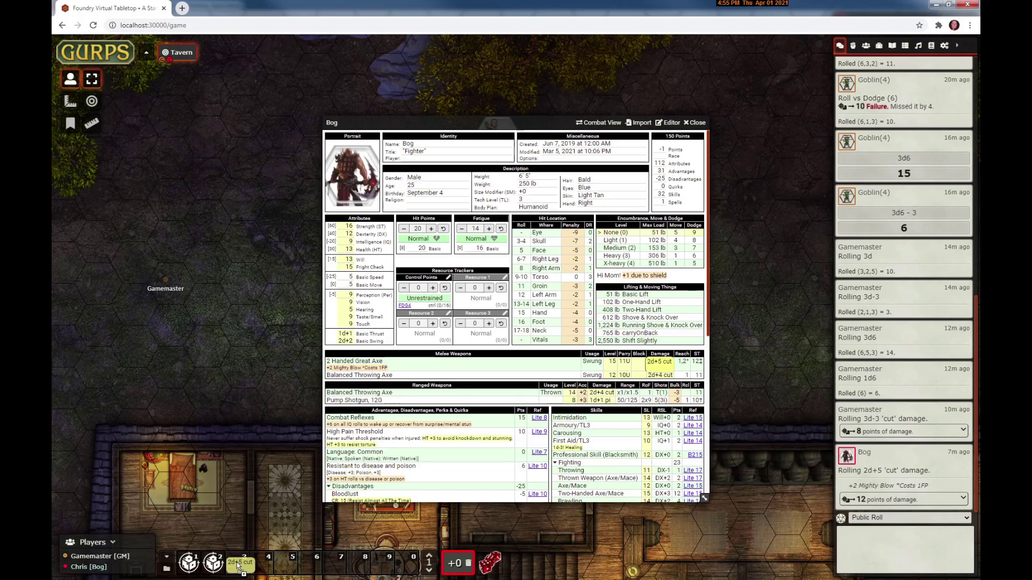
click(702, 123)
Target Goblin(4) and use Bog's macros to roll 2d+5 cut damage with the +2 Mighty Blow modifier.
mouse_move(538, 295)
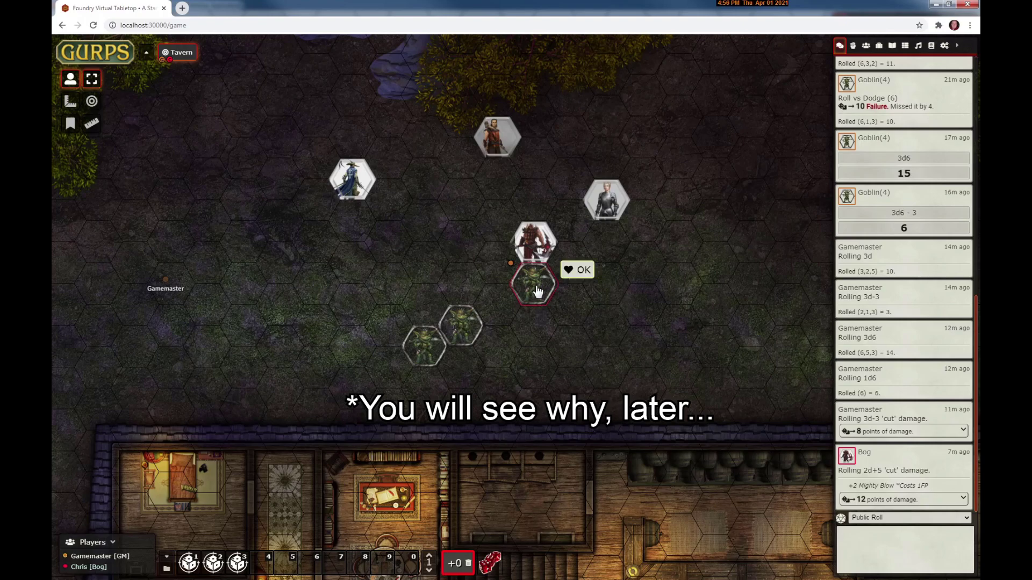
click(538, 291)
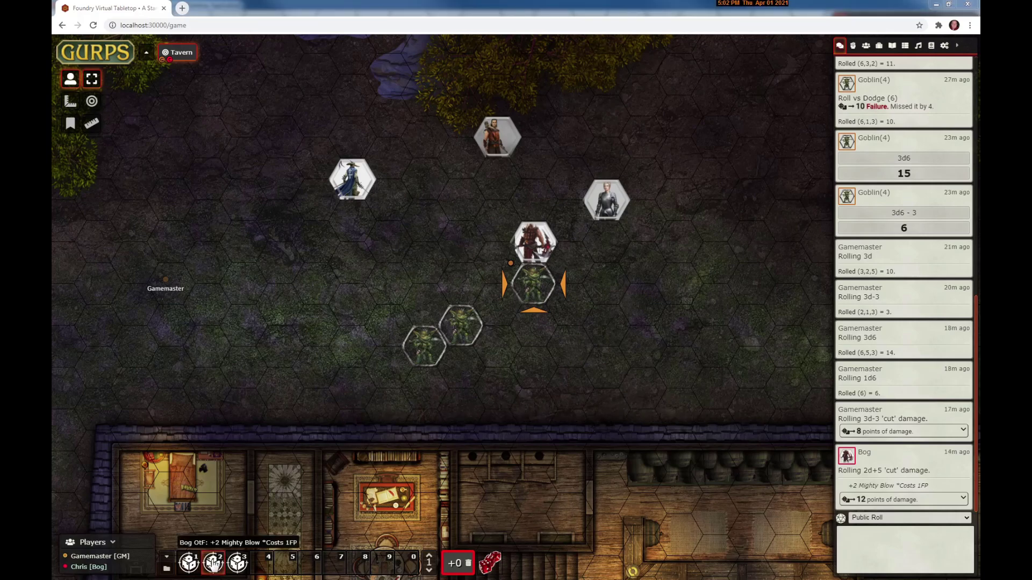
click(213, 564)
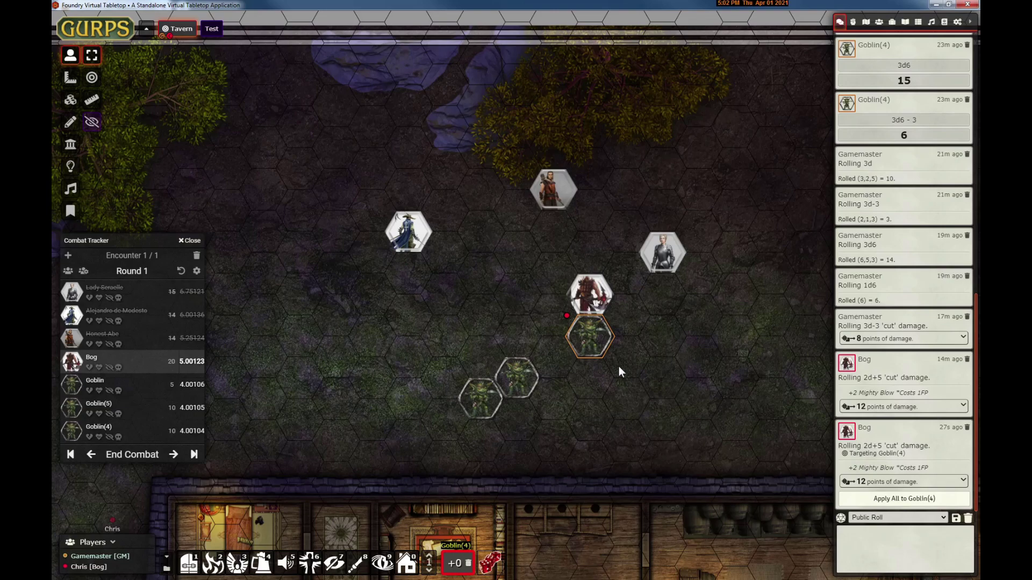
Open the damage dialog for all of Bog's rolled damage to Goblin(4) and set the directly applied amount to 10.
click(901, 499)
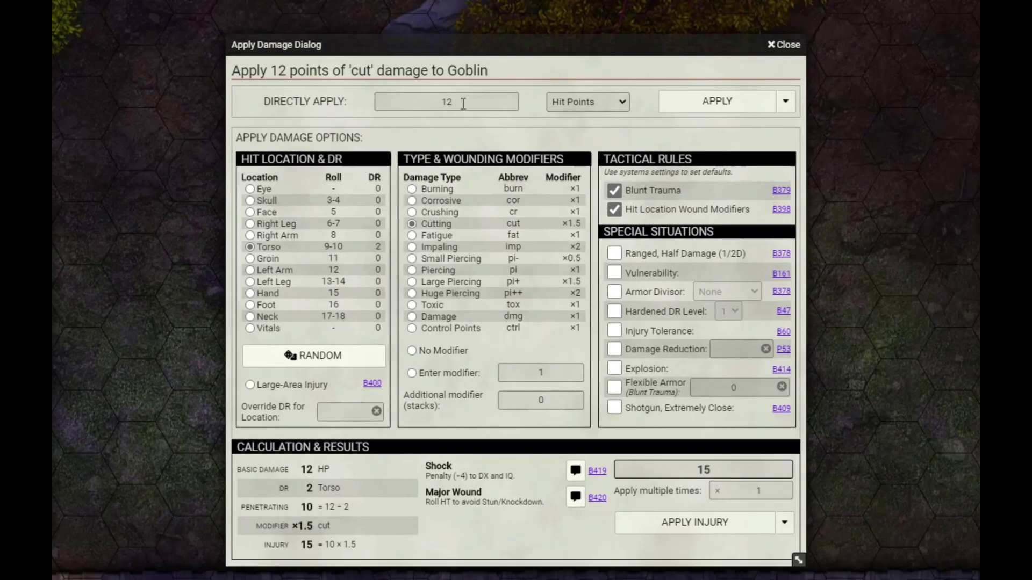
click(463, 104)
text(10)
key(Return)
Review the pools that direct damage can affect, keeping Hit Points, and the alternative ways to apply it.
click(624, 102)
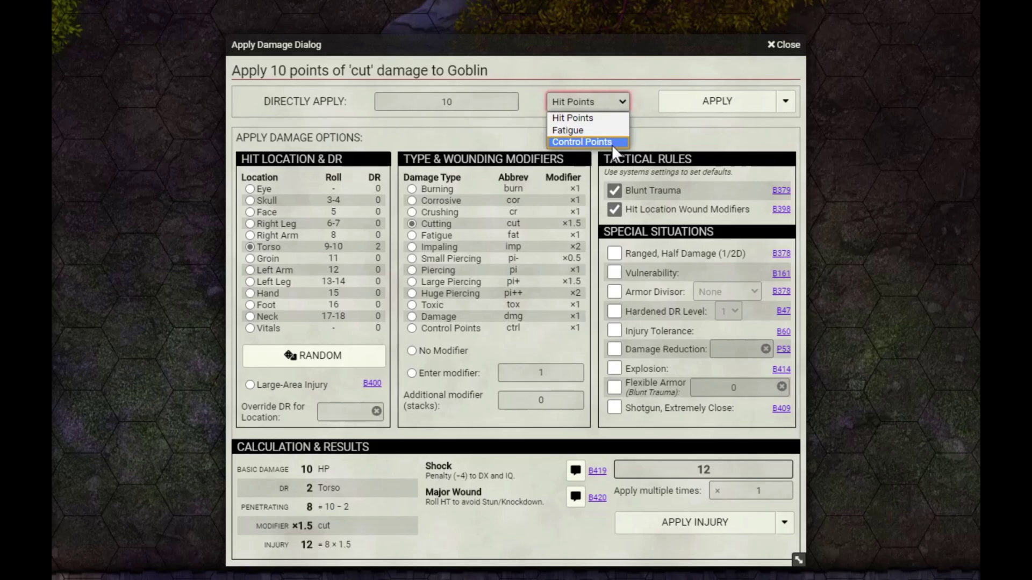
click(666, 118)
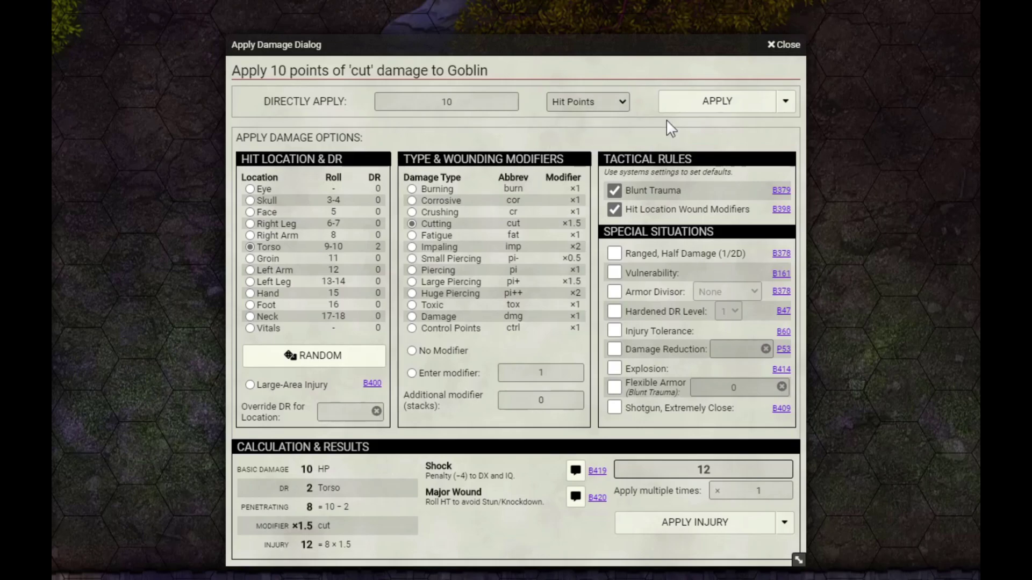
click(719, 109)
click(785, 102)
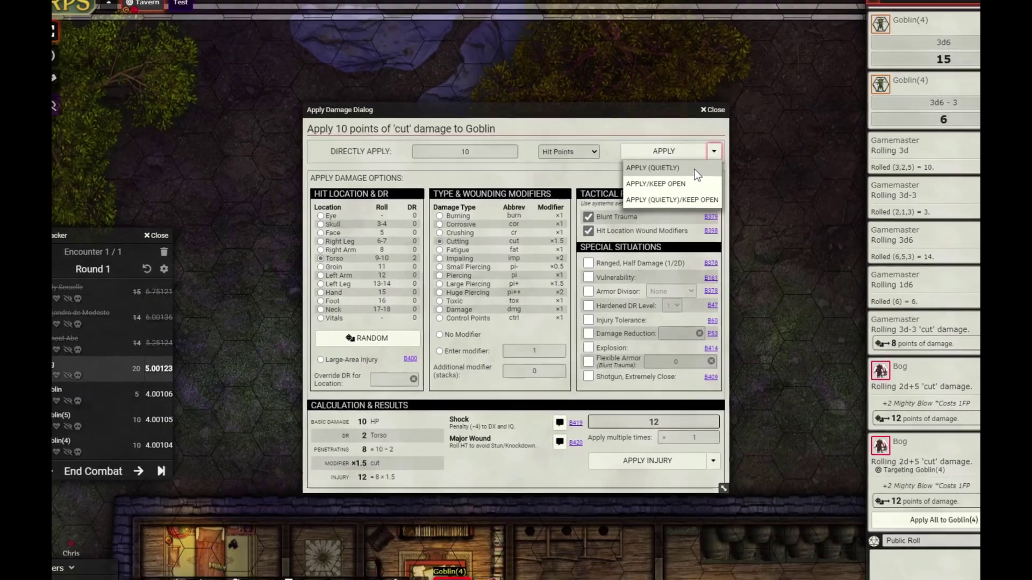
click(731, 128)
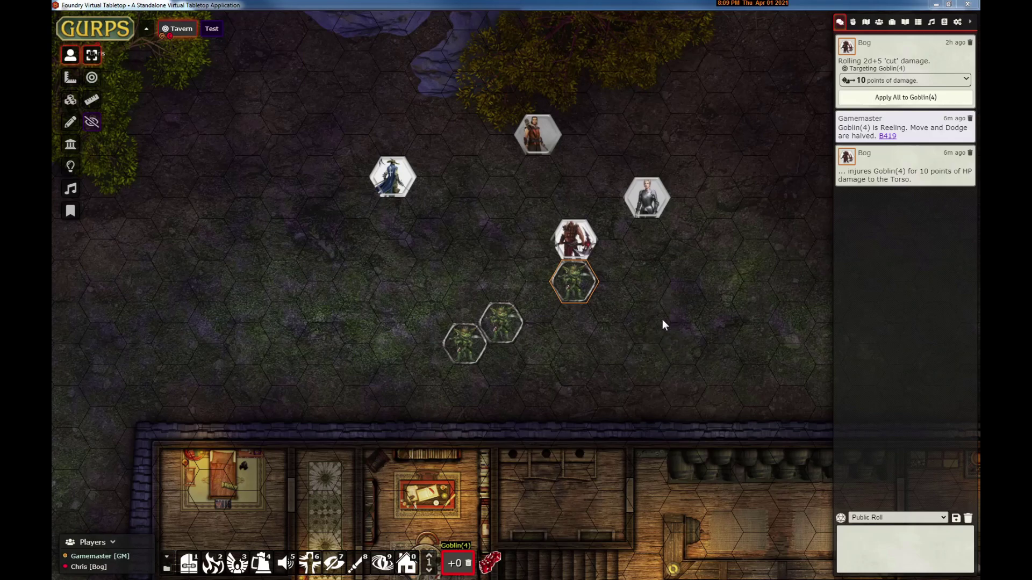
Reset Goblin(4)'s Hit Points to full on its character sheet and close the sheet.
double_click(574, 281)
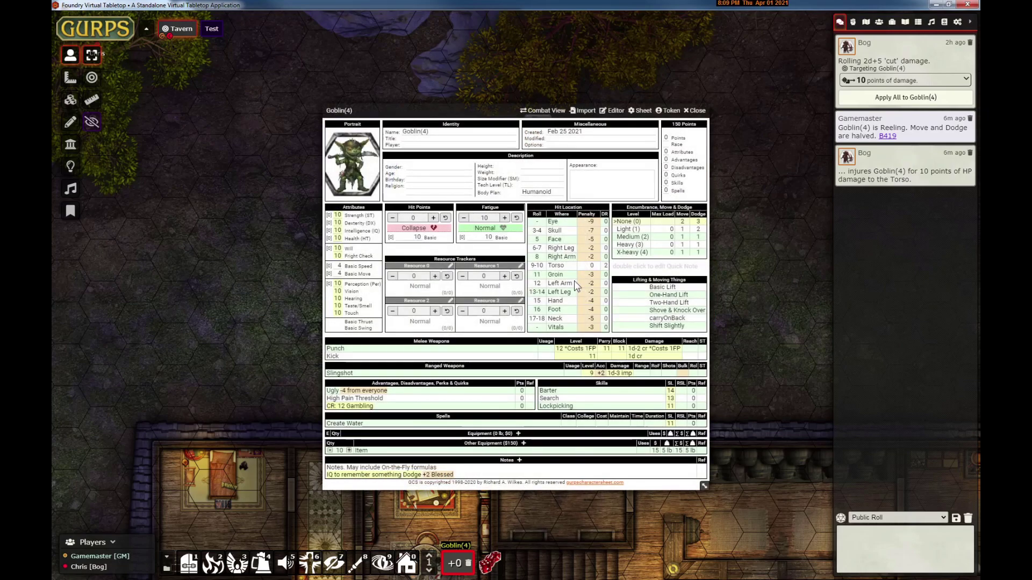
click(445, 219)
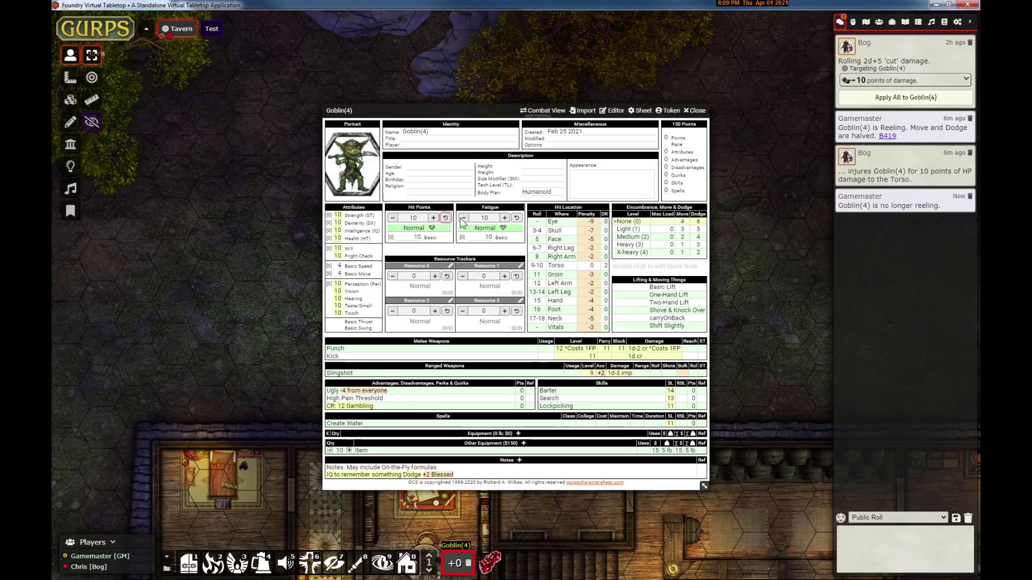
click(699, 111)
Assign Bog's 10-point cut damage to the Goblin(4) token, trying Left Leg as hit location before returning to Torso.
drag(886, 95, 581, 281)
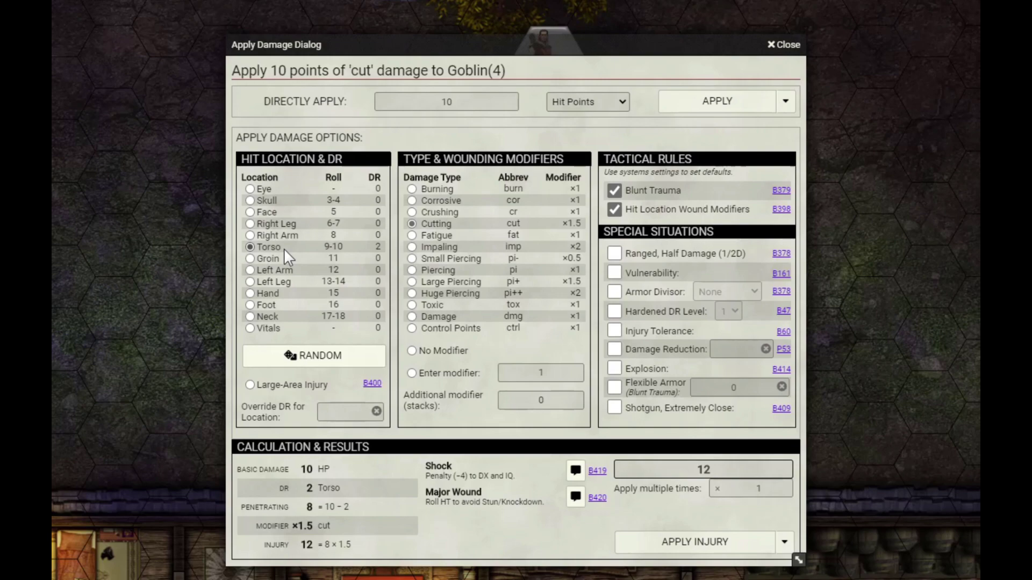
click(251, 281)
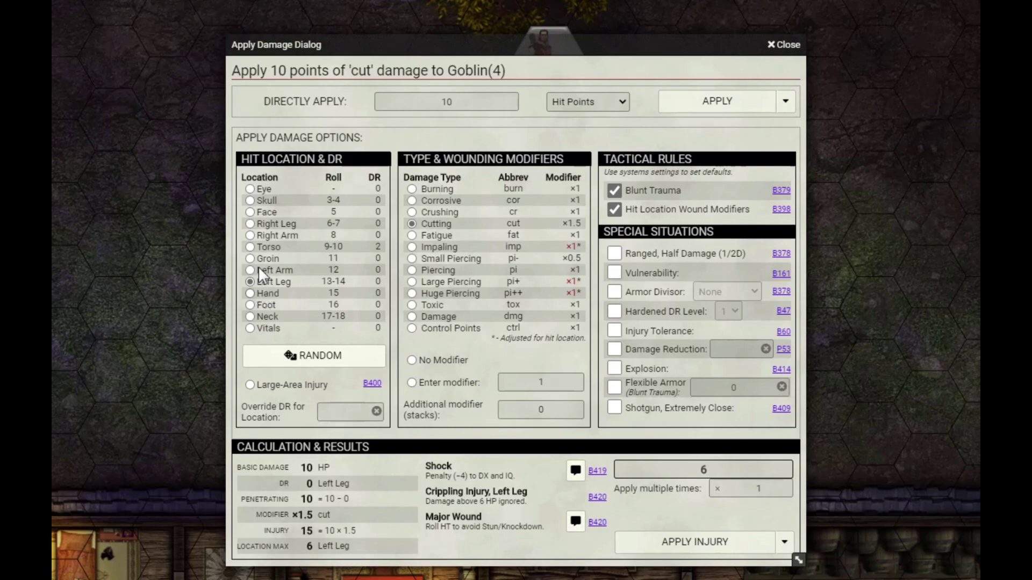
click(250, 248)
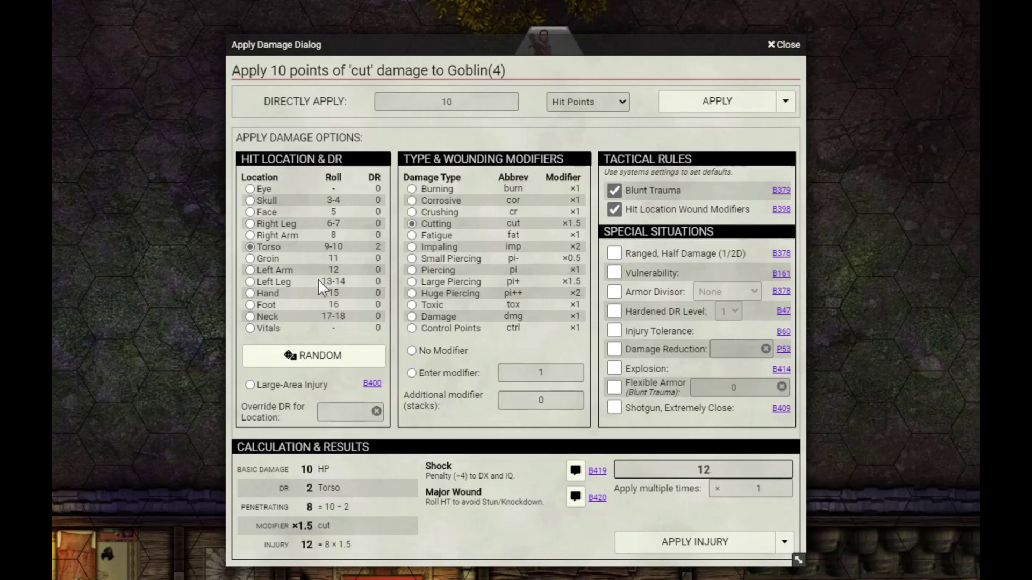
Override the DR for the Torso hit location with 2.
click(337, 410)
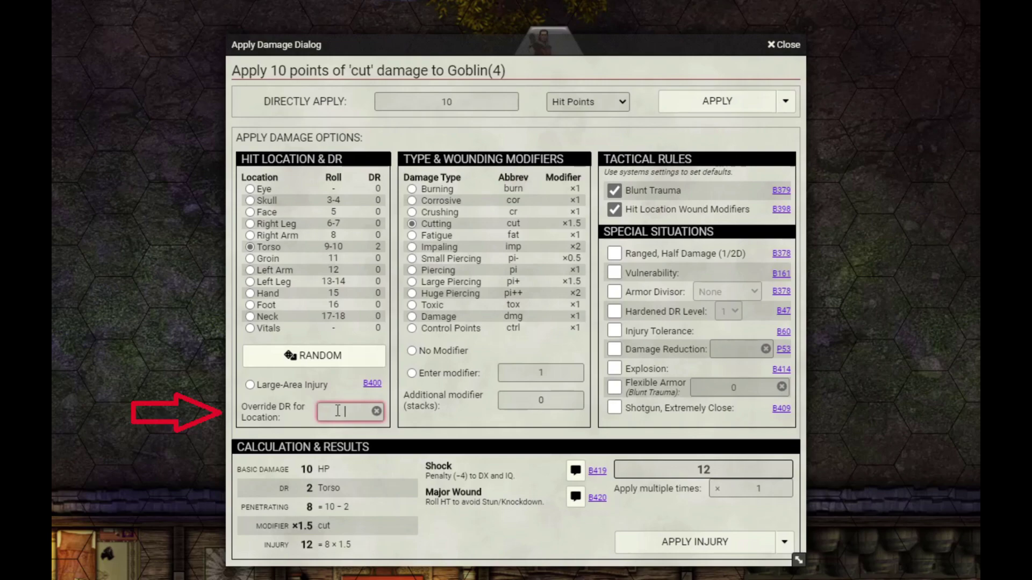
text(2)
key(Tab)
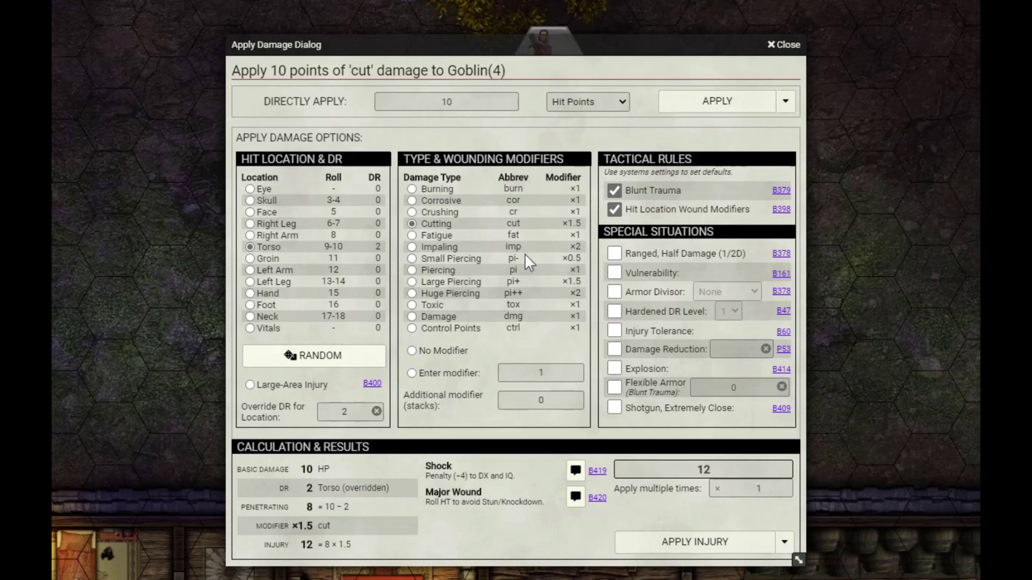
Try the Impaling damage type, a user-entered wounding modifier and No Modifier in place of Cutting.
click(411, 246)
click(412, 223)
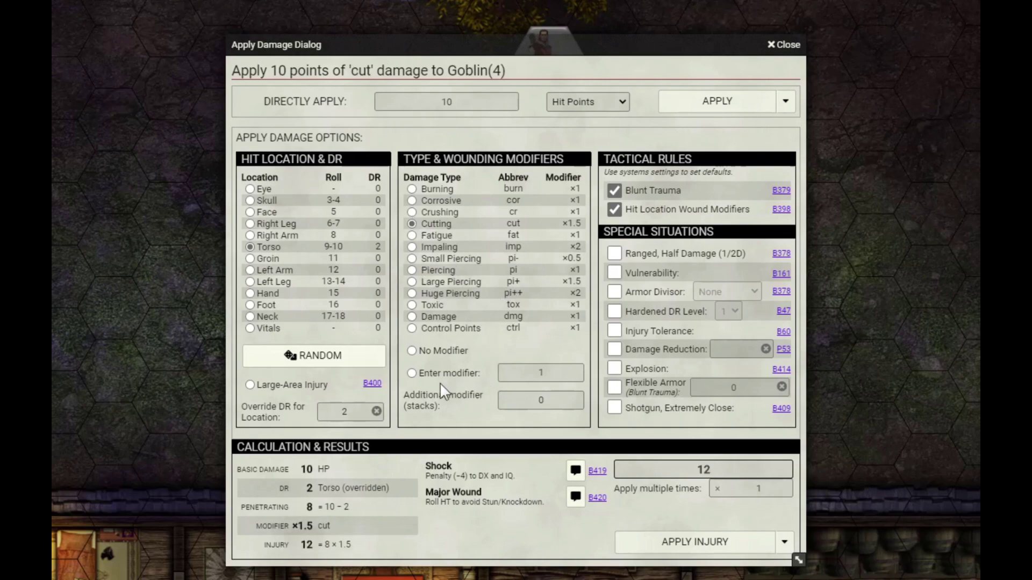
click(412, 373)
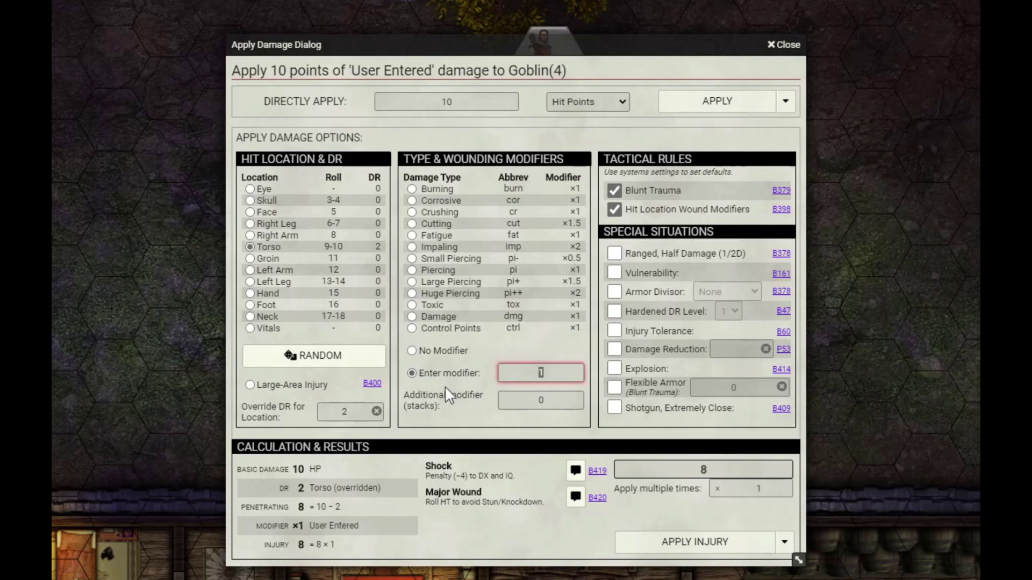
click(414, 350)
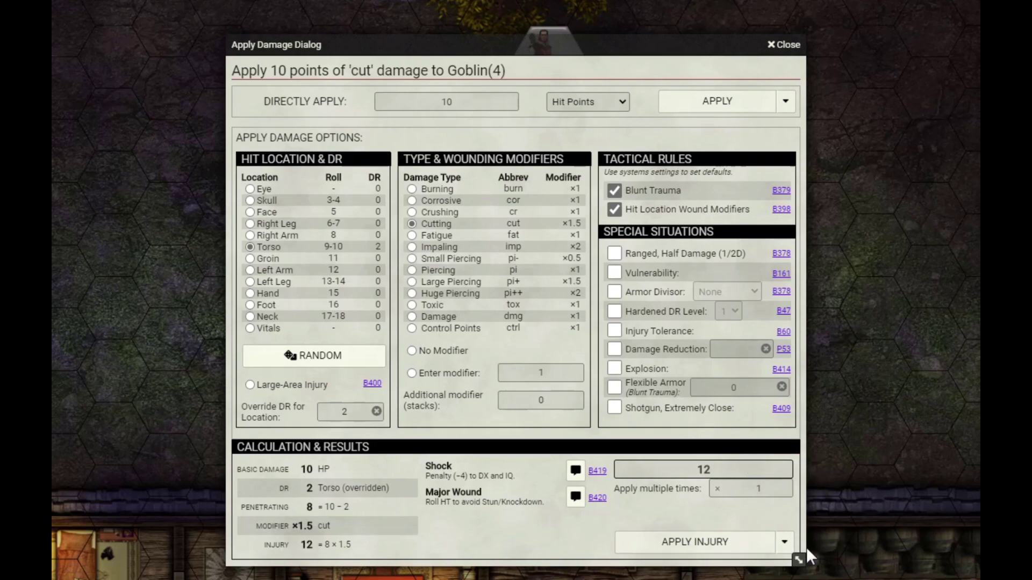
Examine the quiet and keep-open variants for applying the calculated injury.
click(785, 542)
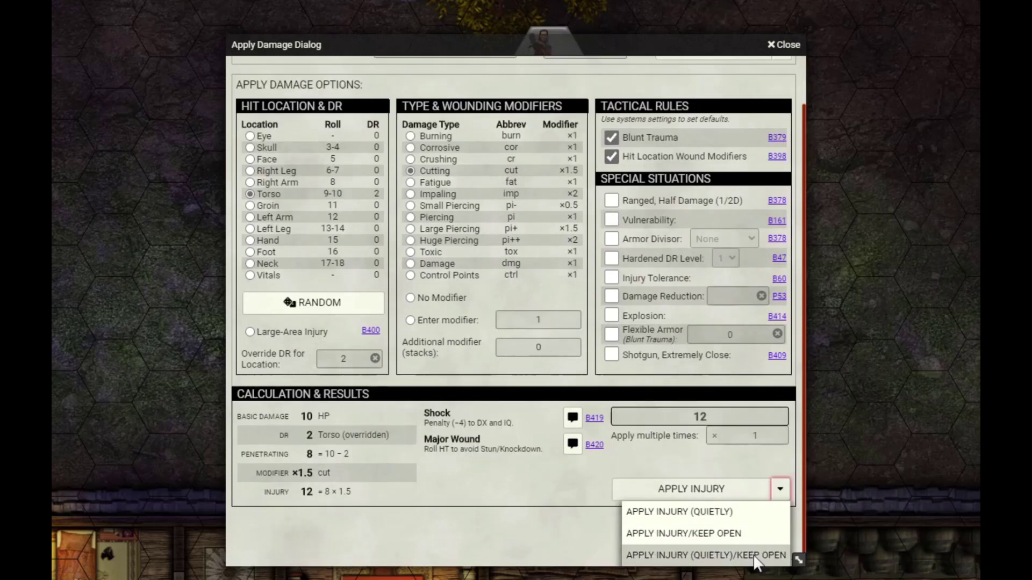
scroll(760, 526, up, 1)
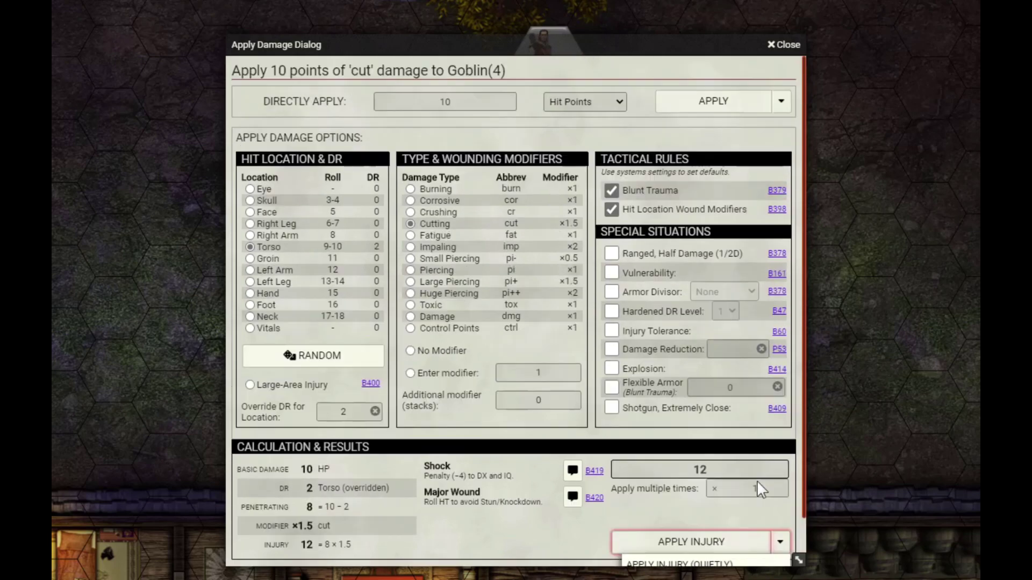
Post the Shock and Major Wound effects for Goblin(4) to the chat.
click(779, 542)
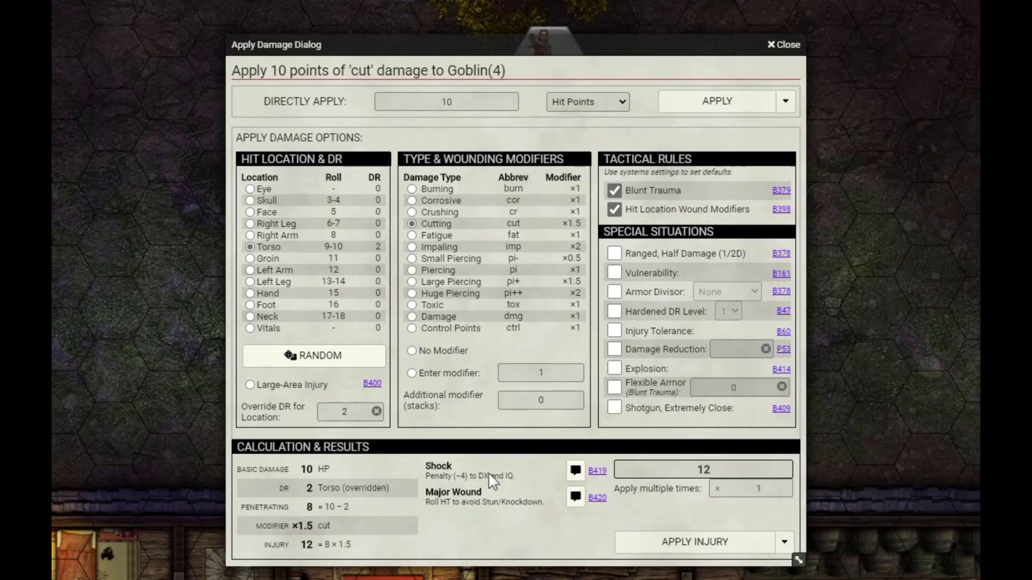
click(576, 473)
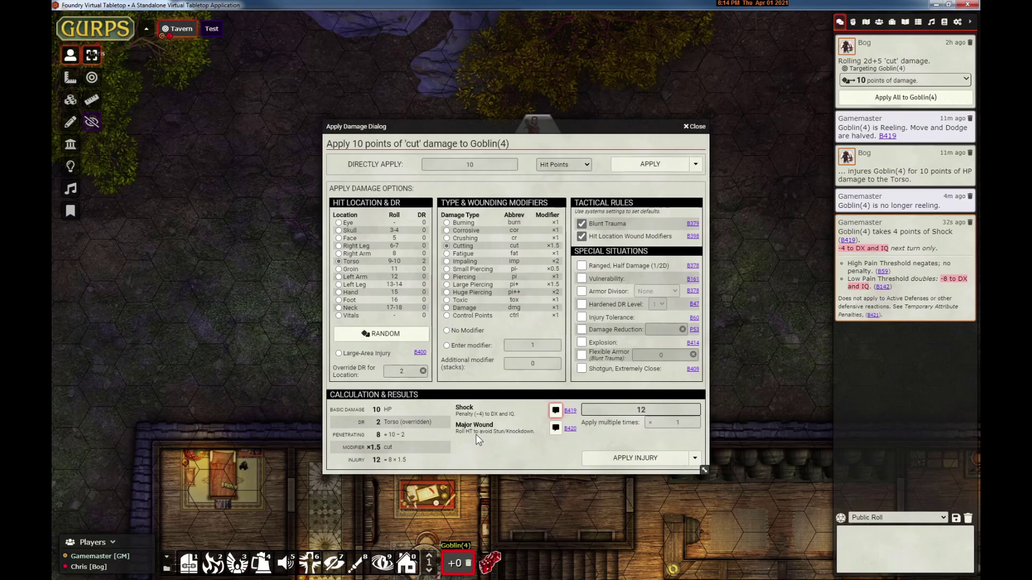
click(555, 429)
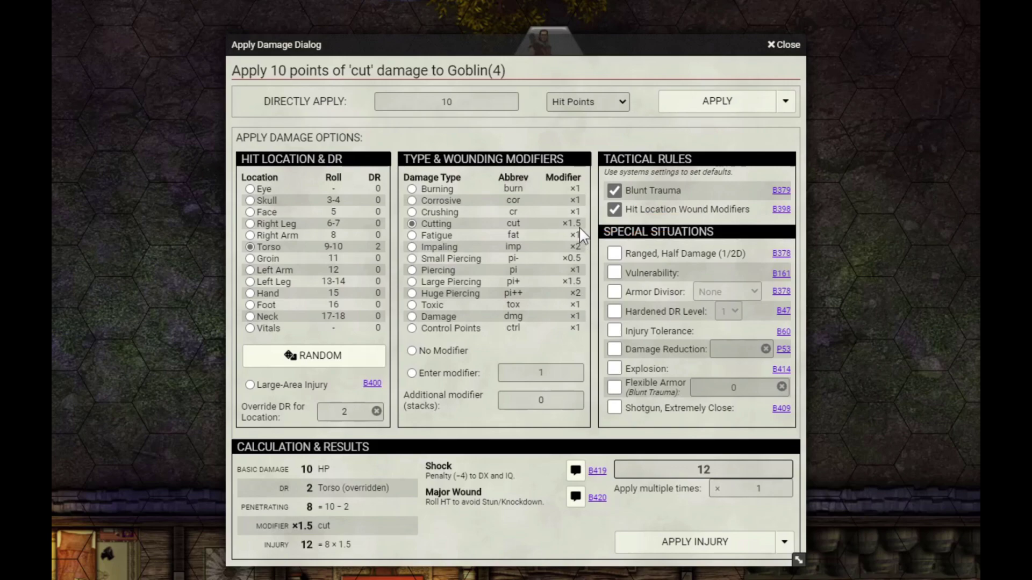
Try the Eye hit location with Hit Location Wound Modifiers turned off, and dismiss the damage dialog without applying.
click(249, 188)
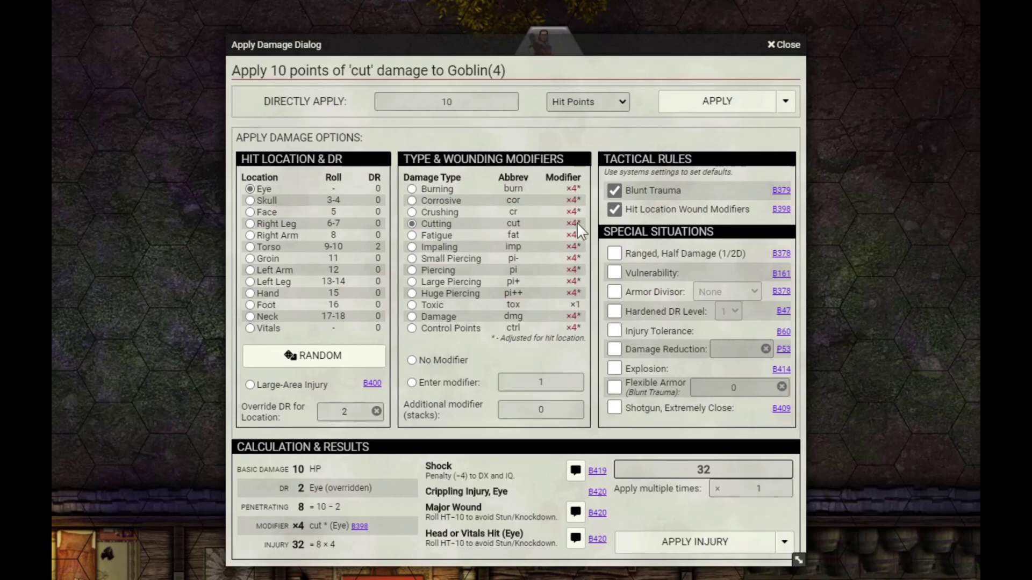
click(614, 210)
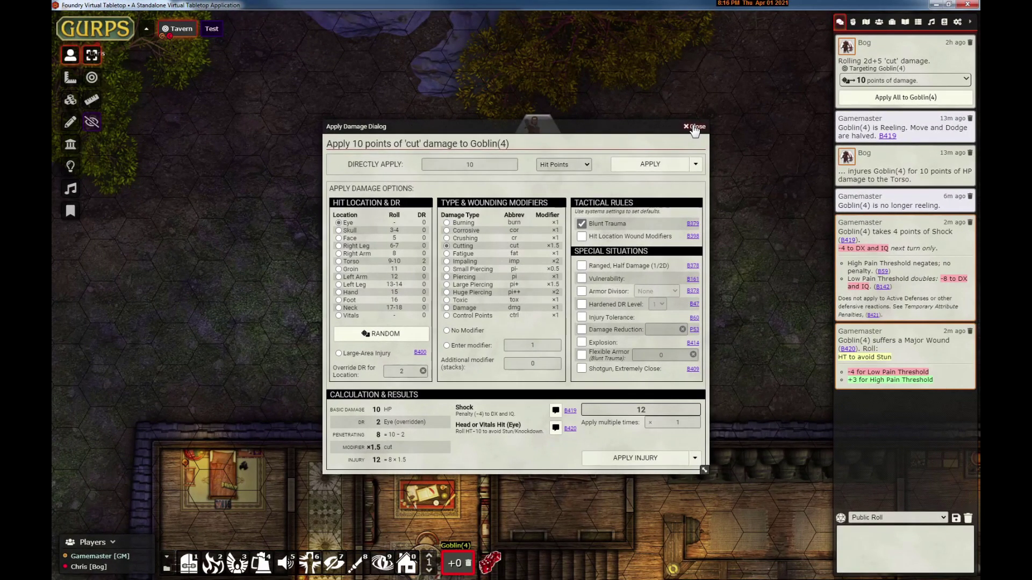
click(694, 128)
Assign Bog's 10-point cut damage to Goblin(4) again and apply the calculated injury to the Torso.
drag(871, 80, 582, 293)
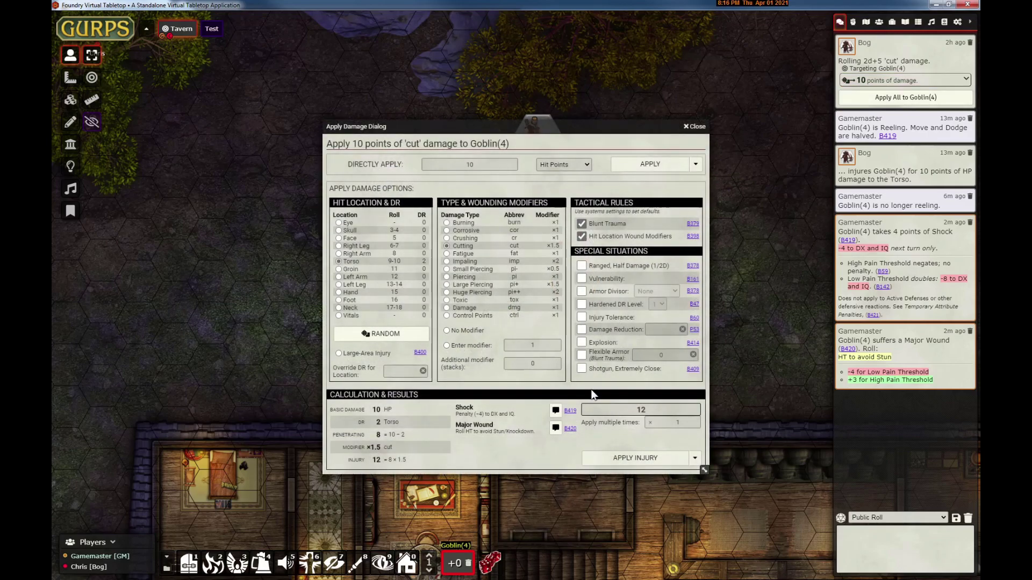
click(694, 167)
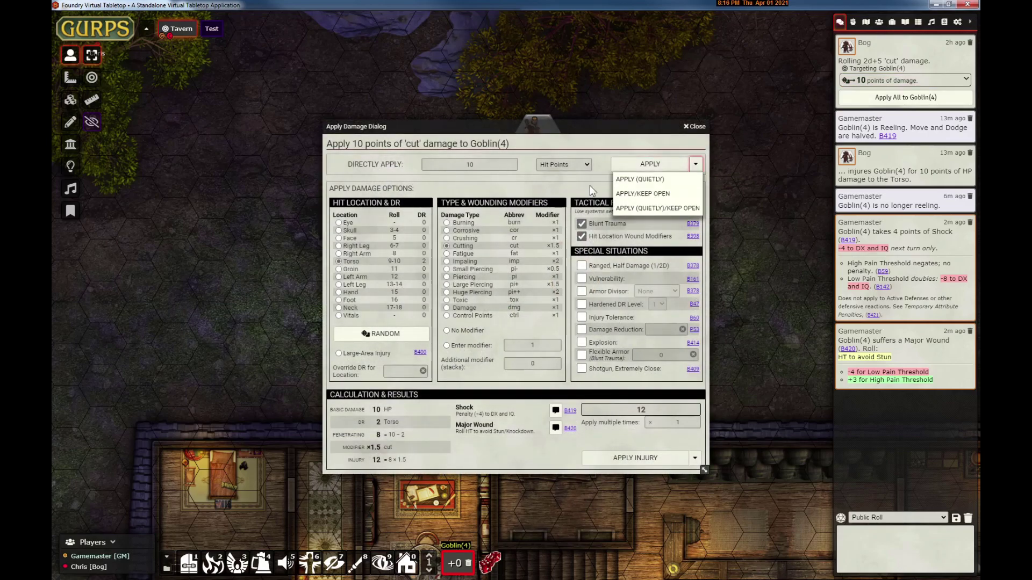
click(513, 195)
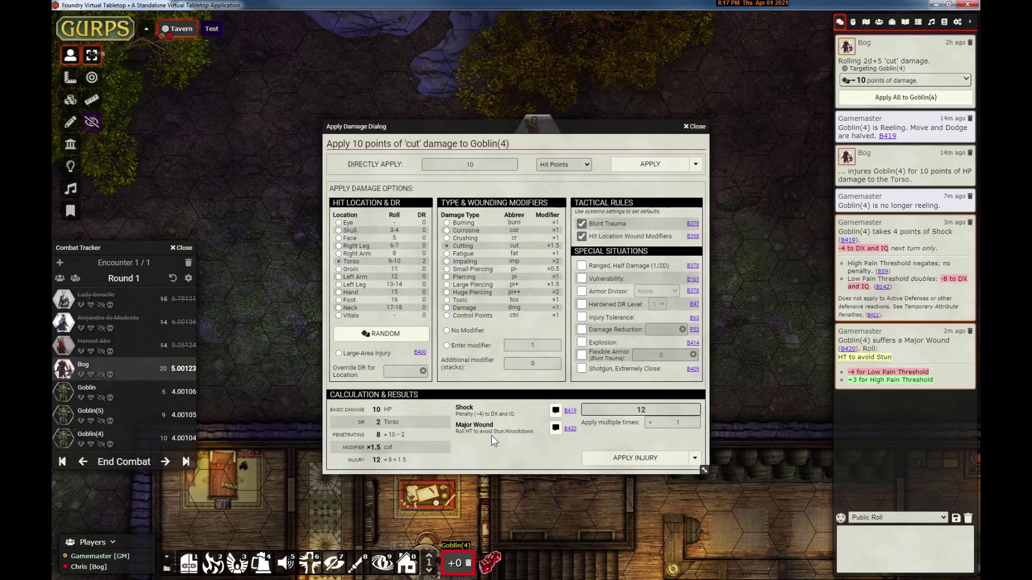
click(647, 456)
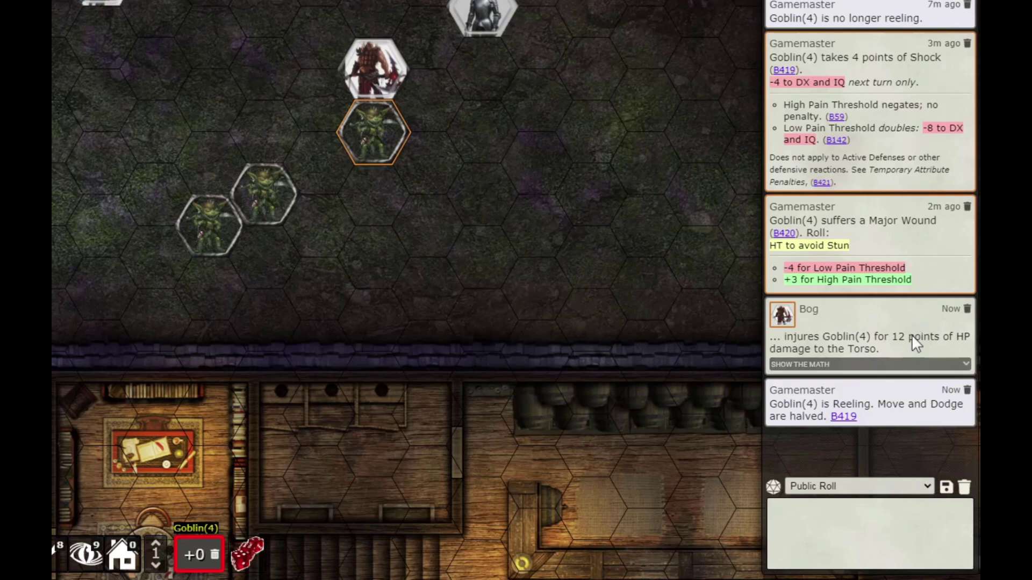
Review the injury math in Bog's chat message, and roll Goblin(4)'s Health (HT) from its character sheet.
click(966, 365)
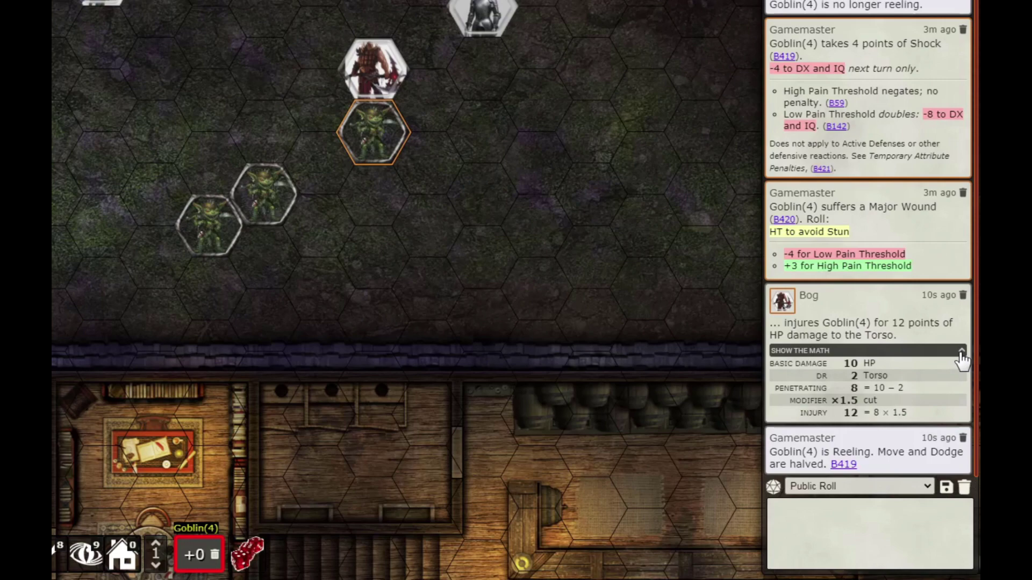
click(962, 352)
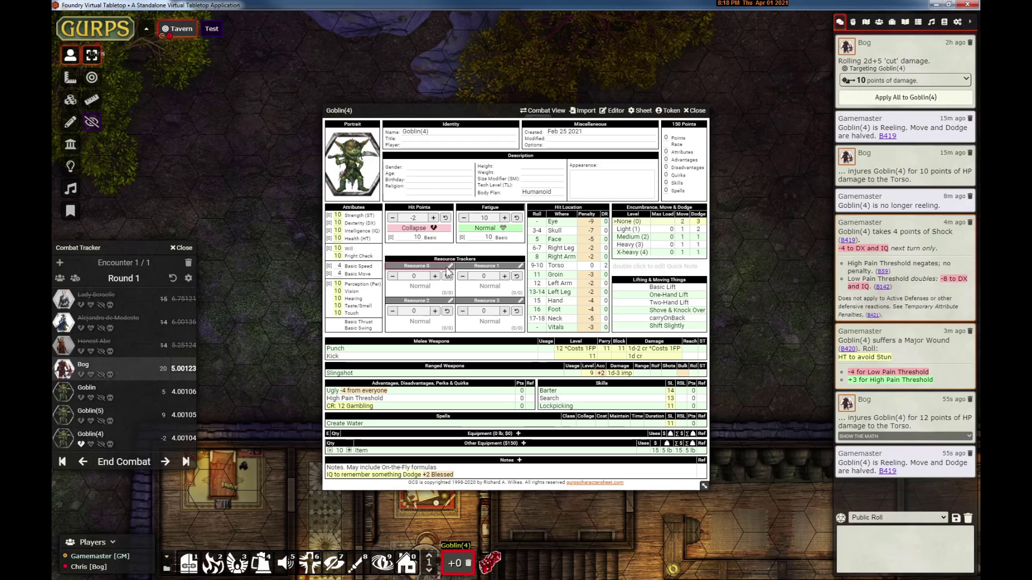
click(339, 239)
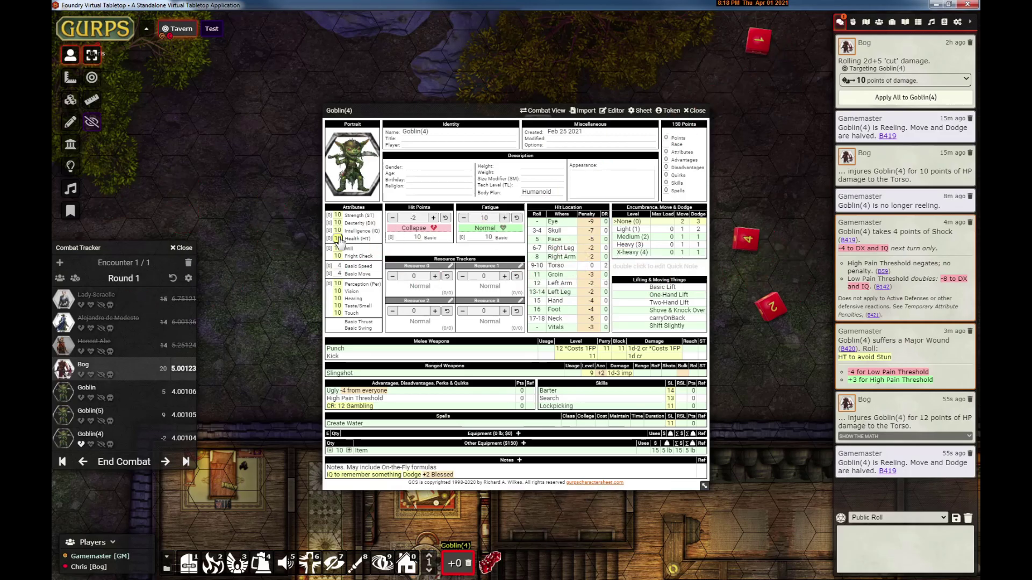